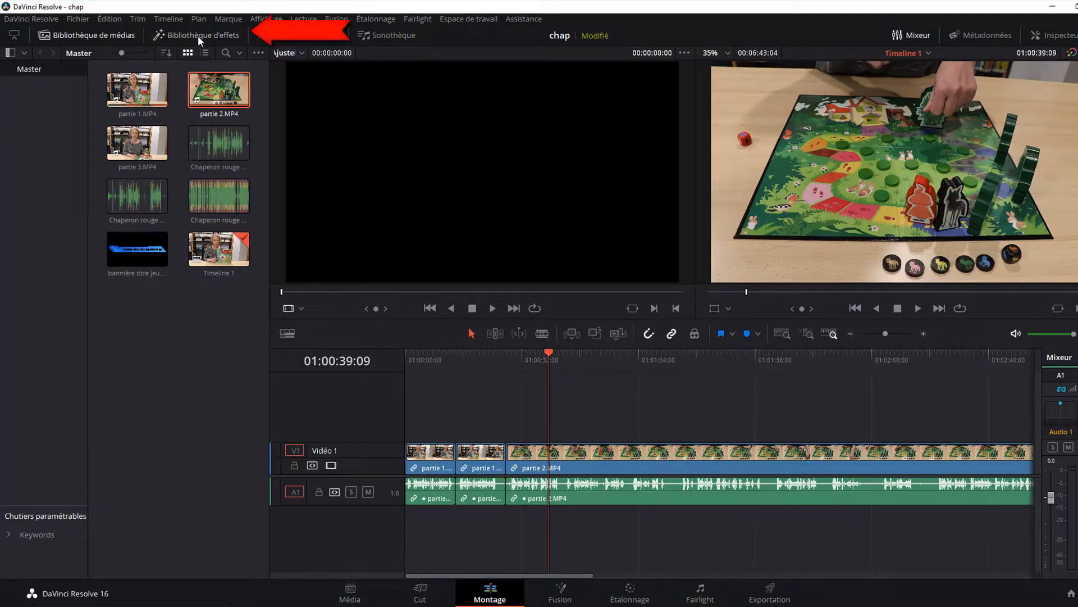
Step: Show the effects library and browse its video transitions down to the Iris group
{"action": "left_click", "coordinate": [198, 36]}
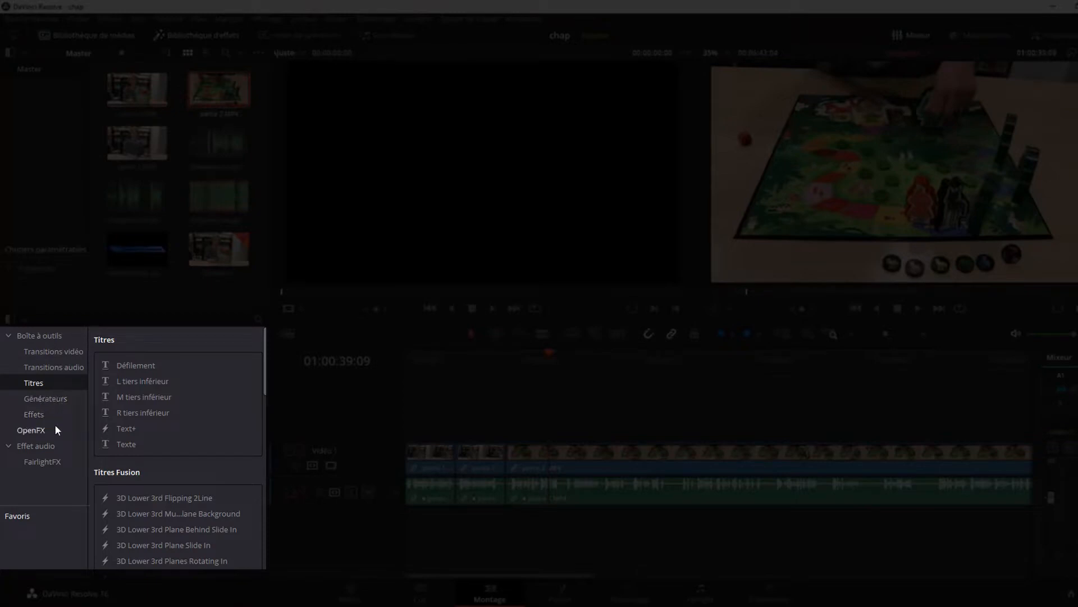
{"action": "left_click", "coordinate": [69, 353]}
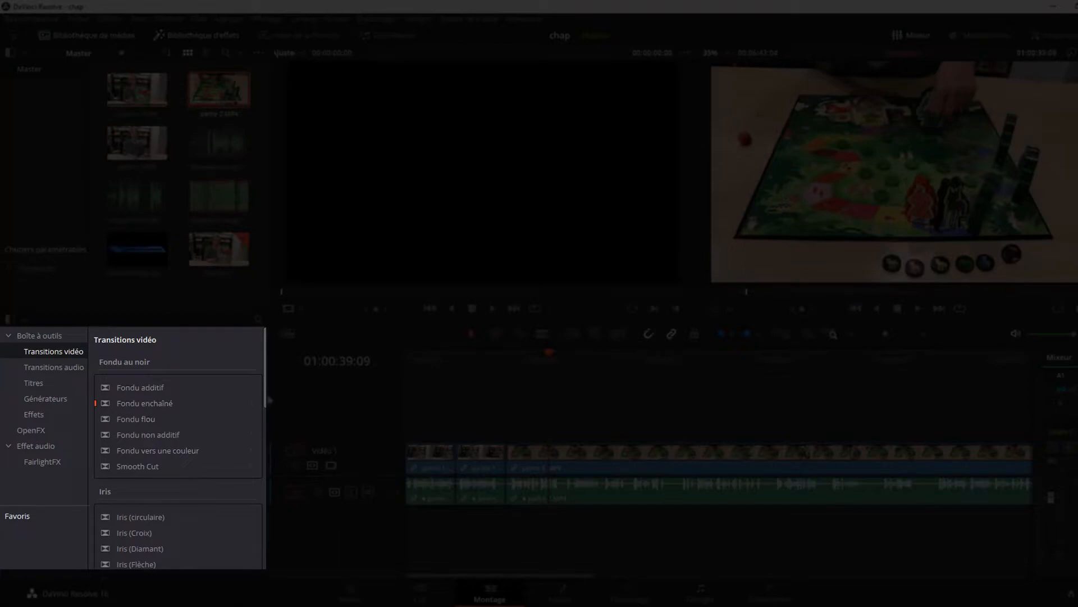
{"action": "mouse_move", "coordinate": [265, 400]}
{"action": "left_mouse_down"}
{"action": "mouse_move", "coordinate": [277, 510]}
{"action": "mouse_move", "coordinate": [270, 555]}
{"action": "mouse_move", "coordinate": [260, 379]}
{"action": "left_mouse_up"}
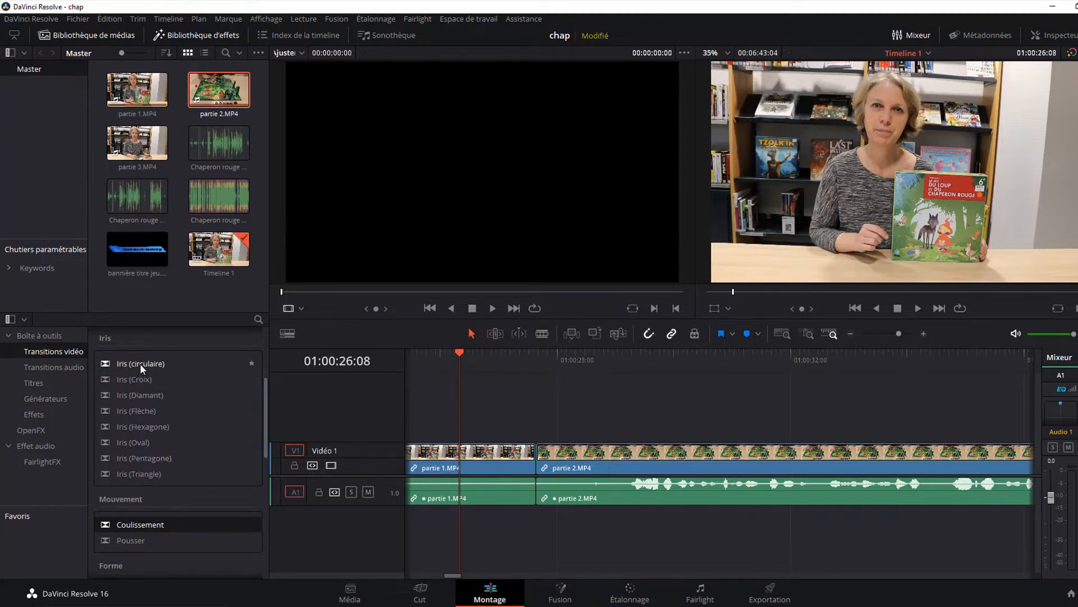
Step: Add the Iris (circulaire) transition at the cut between partie 1.MP4 and partie 2.MP4 and play it back
{"action": "left_click_drag", "start_coordinate": [140, 362], "coordinate": [543, 464]}
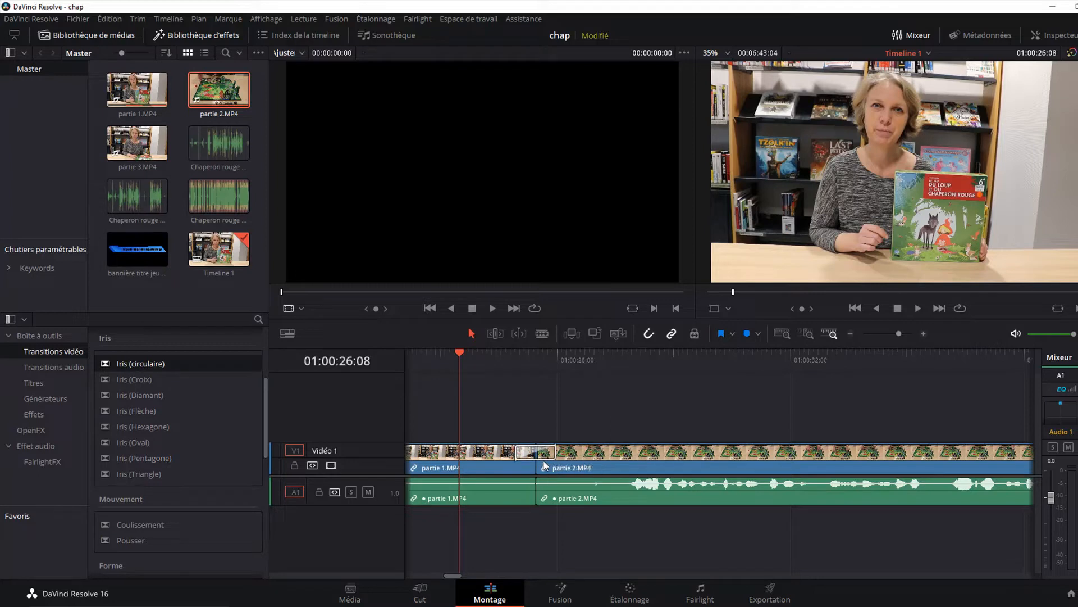
{"action": "left_click_drag", "start_coordinate": [459, 352], "coordinate": [494, 352]}
{"action": "left_click", "coordinate": [918, 308]}
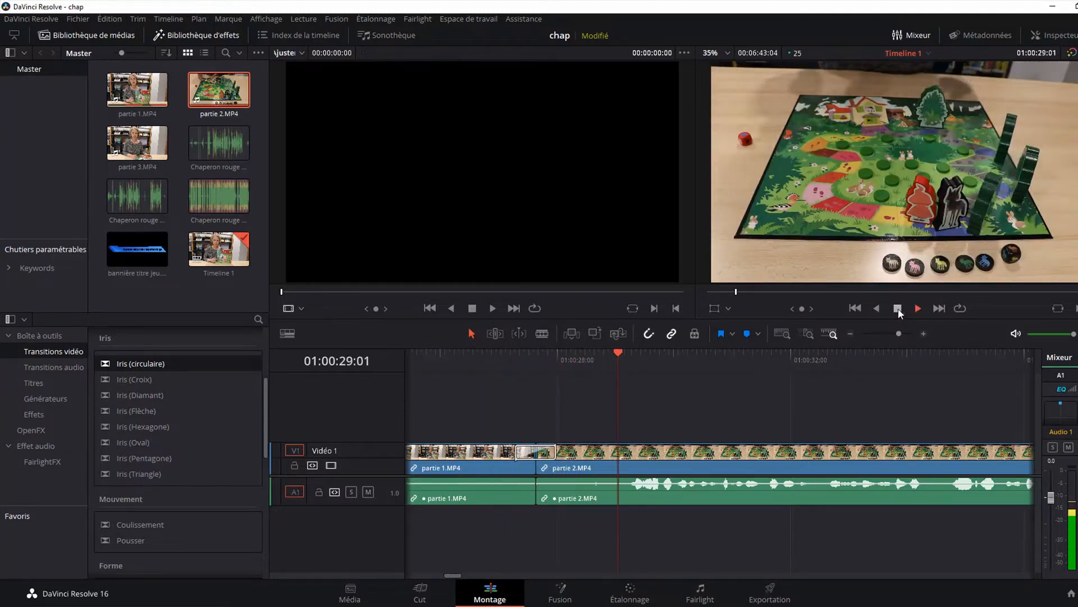
{"action": "left_click", "coordinate": [898, 308]}
Step: Delete the circular iris transition between partie 1.MP4 and partie 2.MP4
{"action": "left_click", "coordinate": [521, 455]}
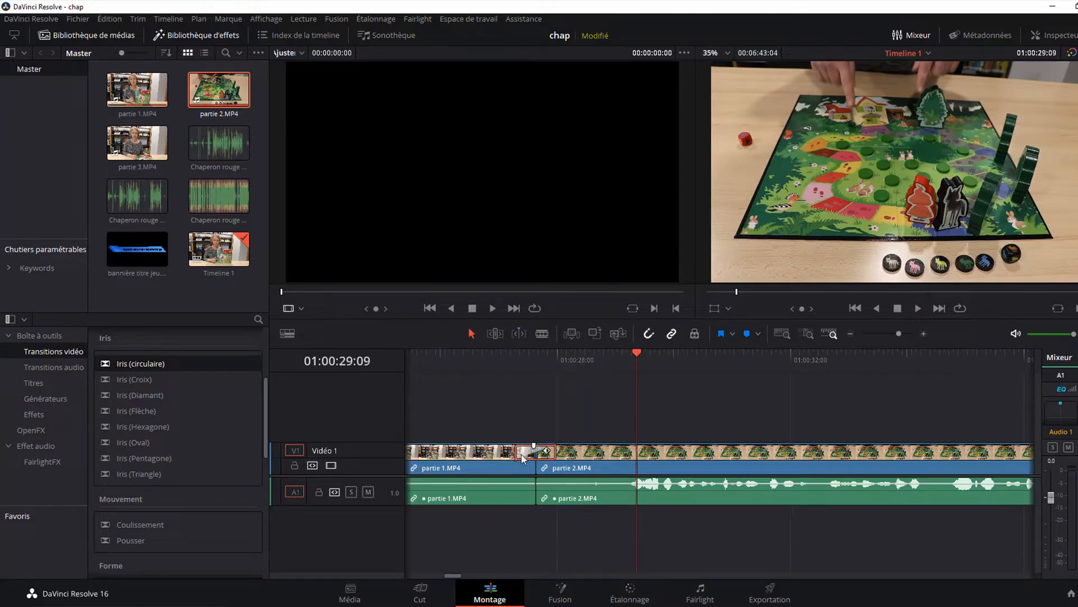
{"action": "right_click", "coordinate": [522, 454]}
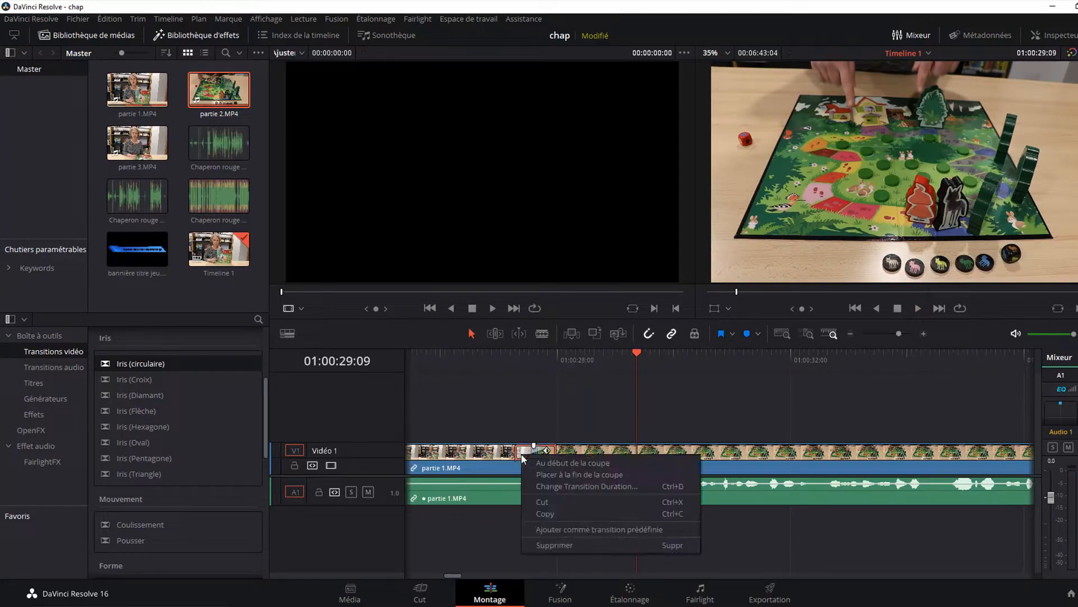
{"action": "left_click", "coordinate": [539, 545]}
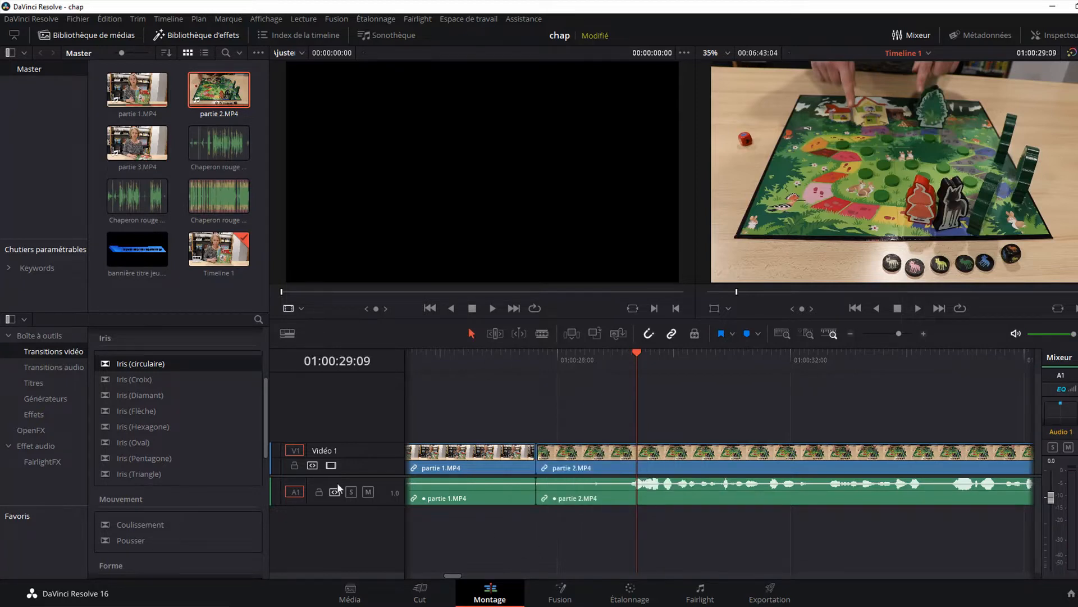
Step: Add the Coulissement transition between partie 1.MP4 and partie 2.MP4, preview it and try to extend its end
{"action": "left_click_drag", "start_coordinate": [137, 524], "coordinate": [543, 462]}
{"action": "left_click", "coordinate": [507, 357]}
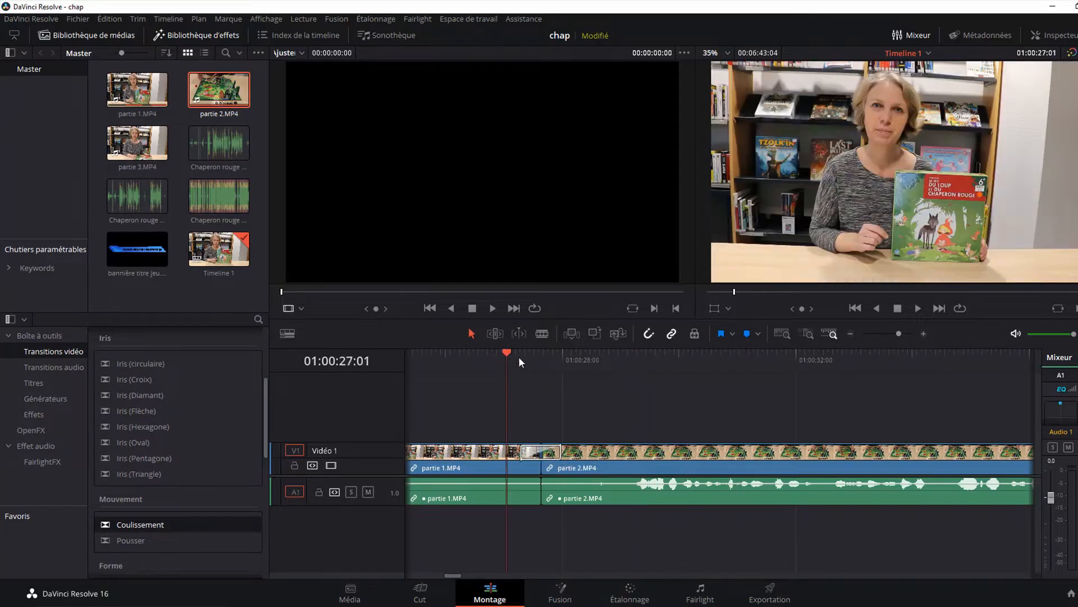
{"action": "left_click", "coordinate": [919, 309]}
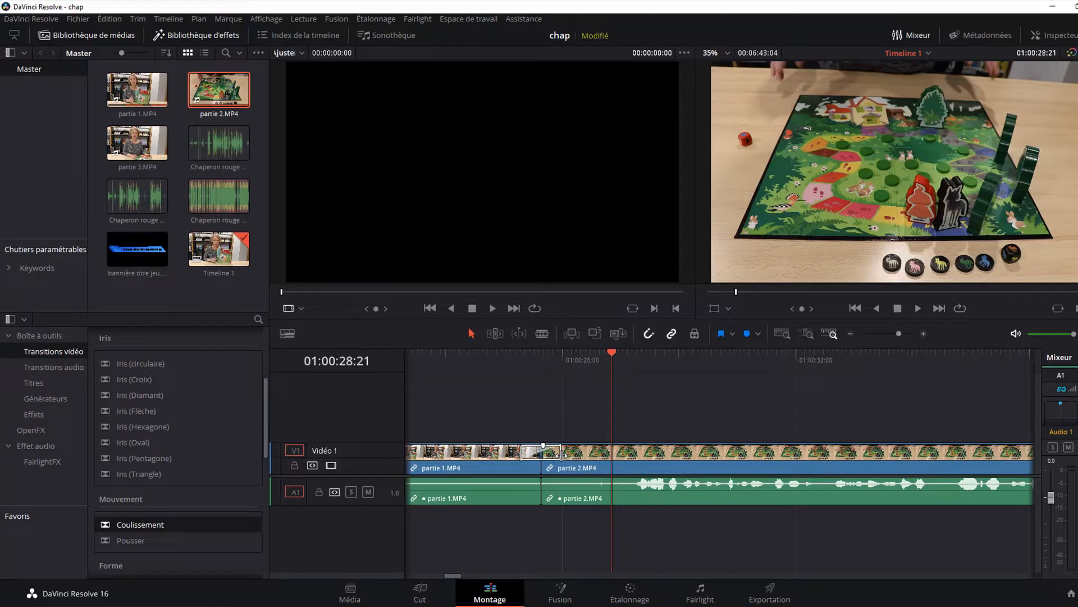
{"action": "left_click_drag", "start_coordinate": [561, 455], "coordinate": [598, 457]}
Step: Add a Texte title on a new video track above partie 2.MP4, starting at 01:00:28:21
{"action": "left_click", "coordinate": [30, 383]}
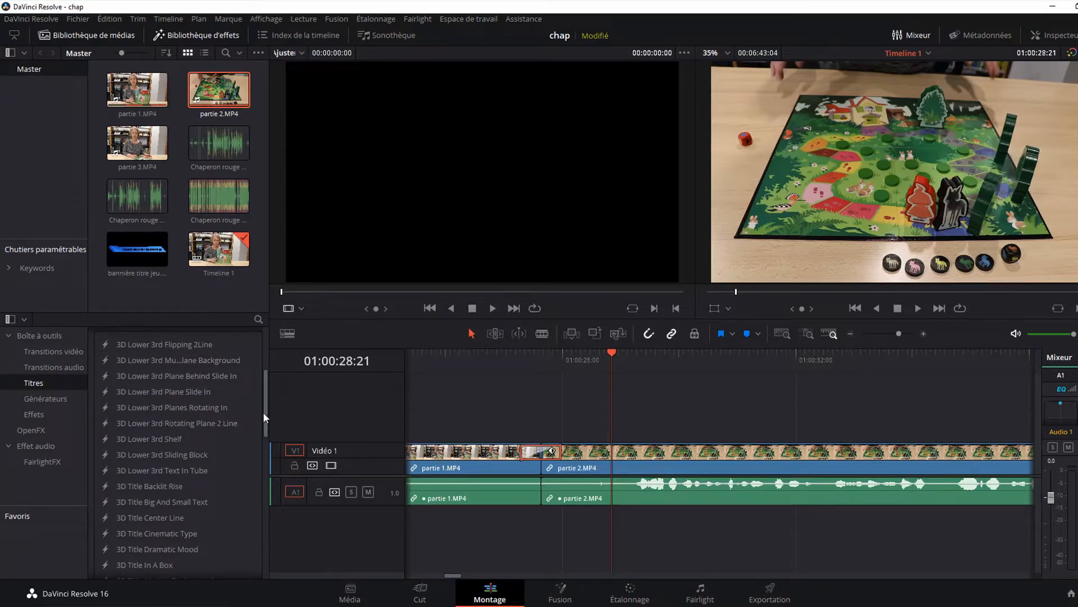
{"action": "left_click_drag", "start_coordinate": [263, 412], "coordinate": [227, 365]}
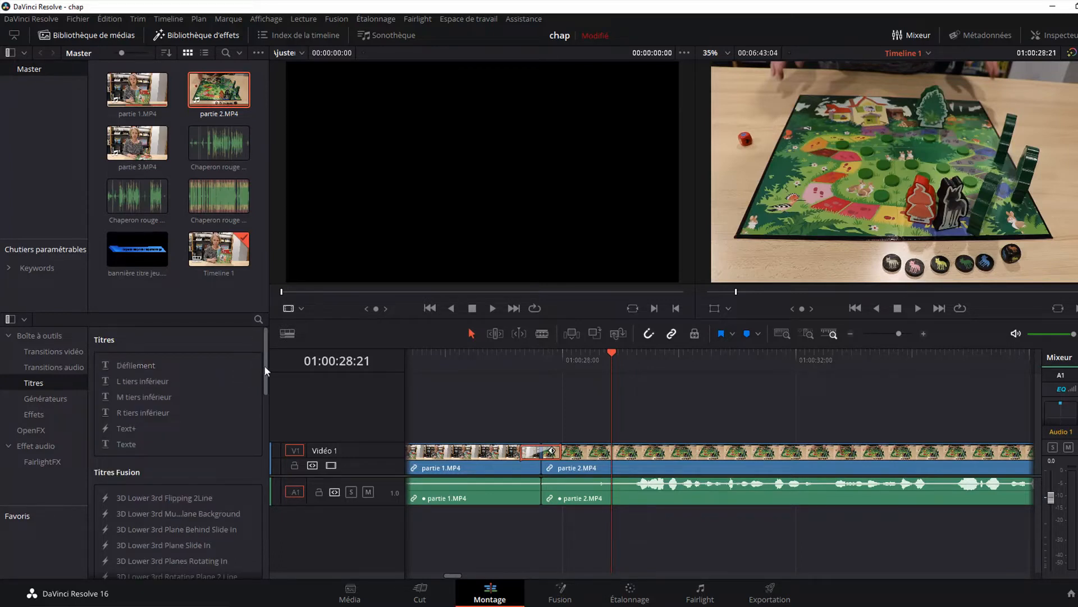
{"action": "mouse_move", "coordinate": [264, 365]}
{"action": "left_mouse_down"}
{"action": "mouse_move", "coordinate": [259, 558]}
{"action": "mouse_move", "coordinate": [271, 430]}
{"action": "mouse_move", "coordinate": [264, 358]}
{"action": "left_mouse_up"}
{"action": "left_click", "coordinate": [123, 444]}
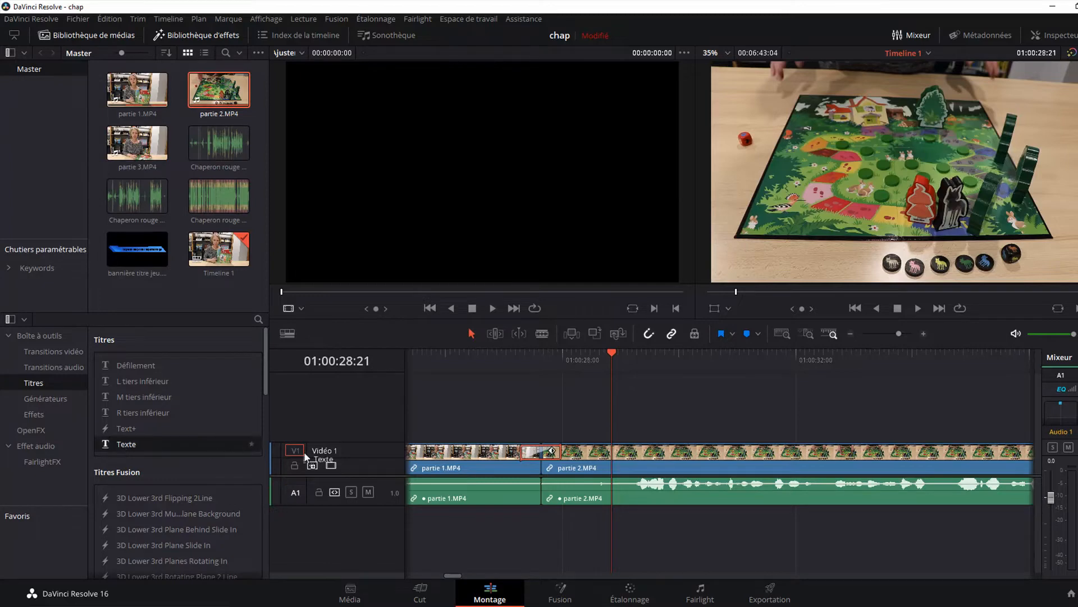
{"action": "left_click_drag", "start_coordinate": [305, 452], "coordinate": [605, 420]}
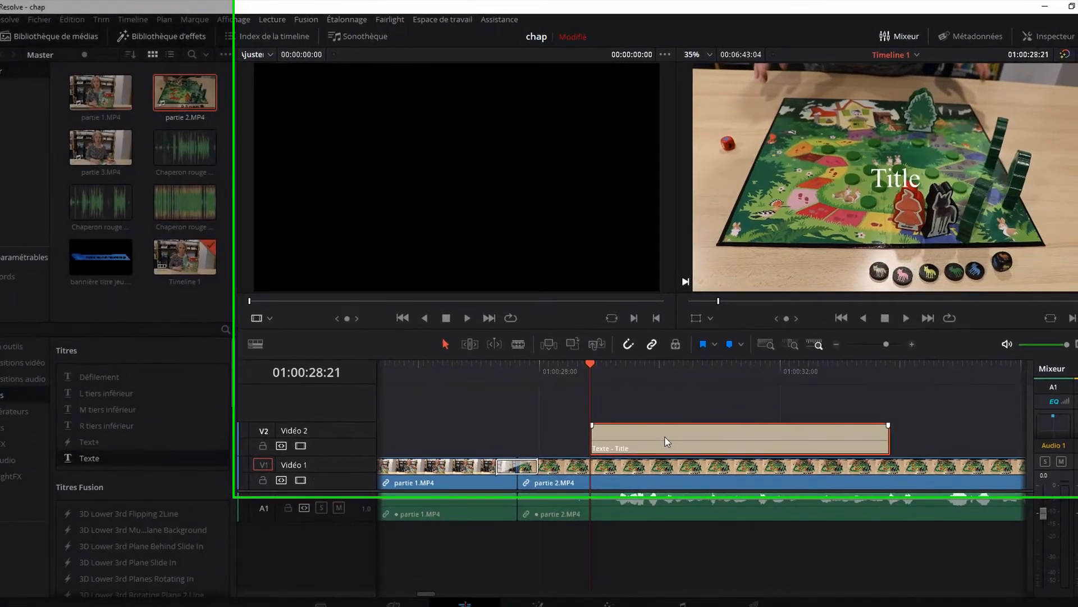
Step: Replace the new title clip's default text with "Comprendre le jeu"
{"action": "double_click", "coordinate": [684, 423]}
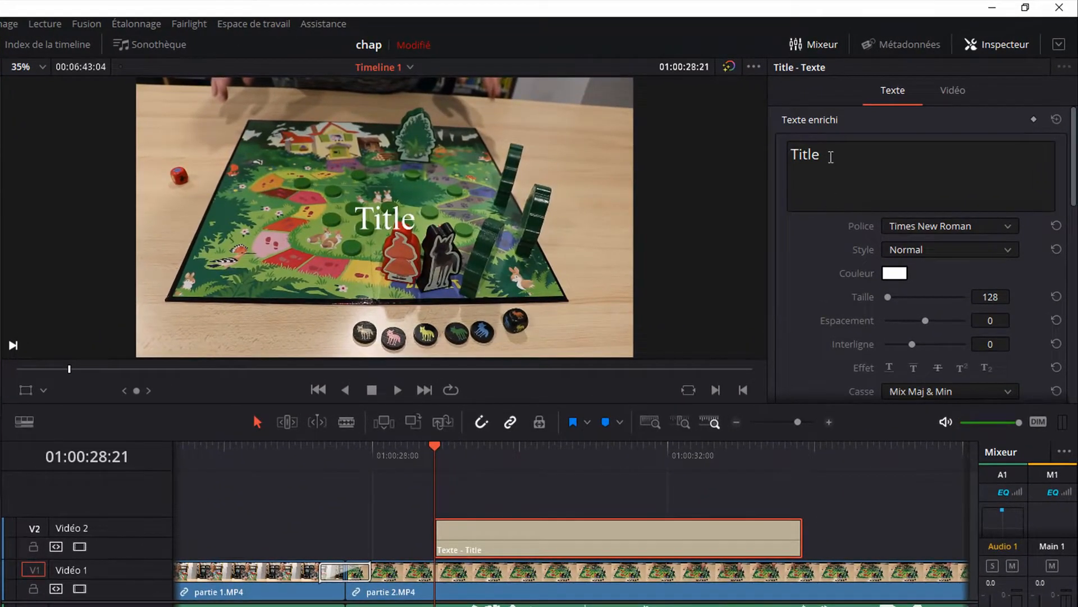
{"action": "left_click_drag", "start_coordinate": [831, 156], "coordinate": [755, 149]}
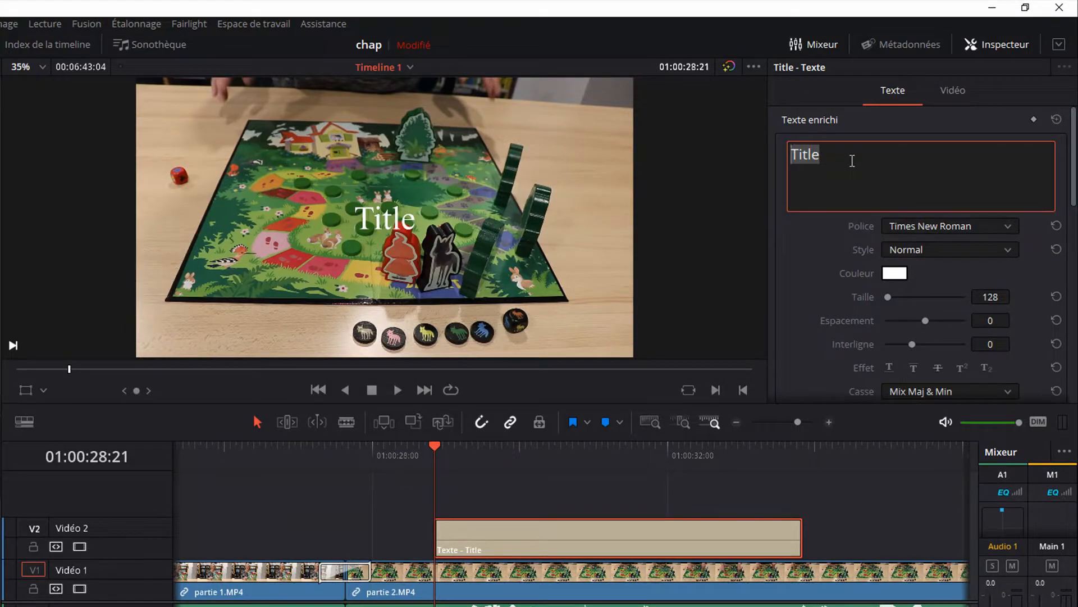
{"action": "type", "text": "Co"}
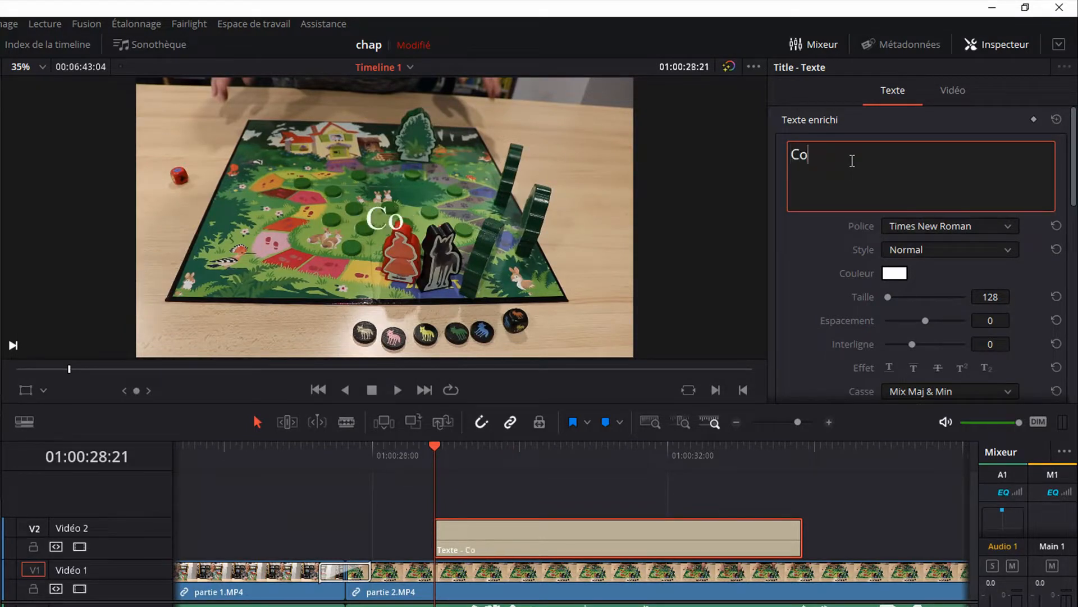
{"action": "type", "text": "mprendre"}
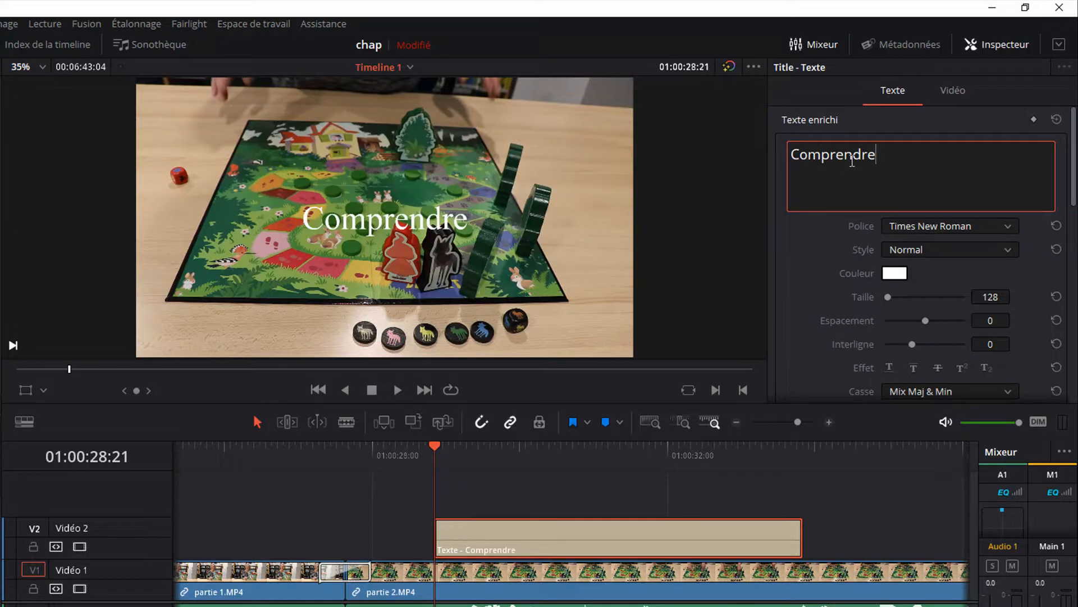
{"action": "type", "text": " le jeu"}
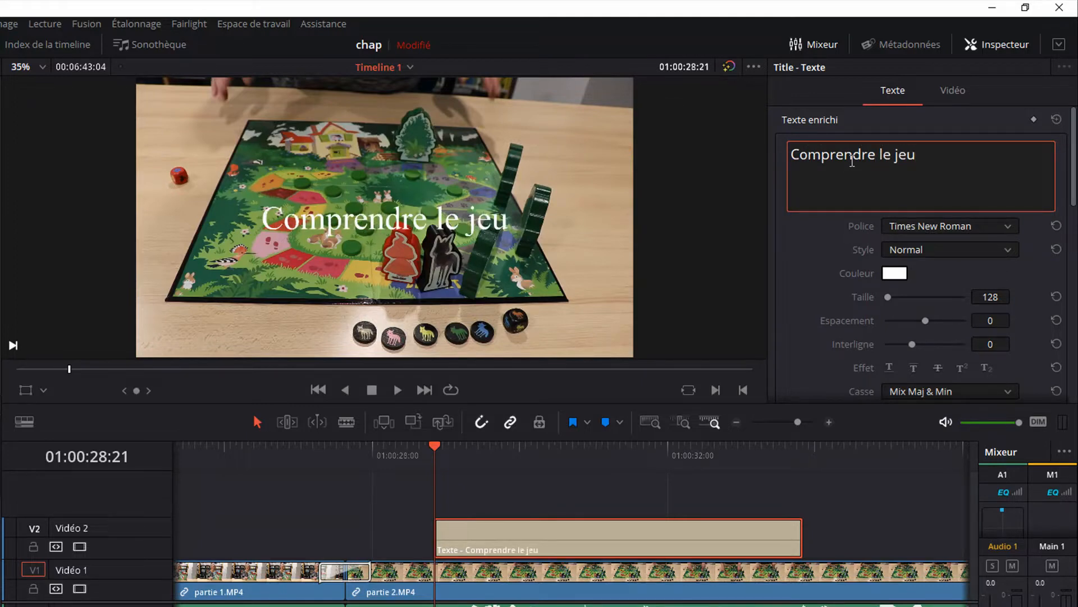
Step: Set the title's font to Vivaldi with the Gras Italique style
{"action": "left_click", "coordinate": [1007, 227]}
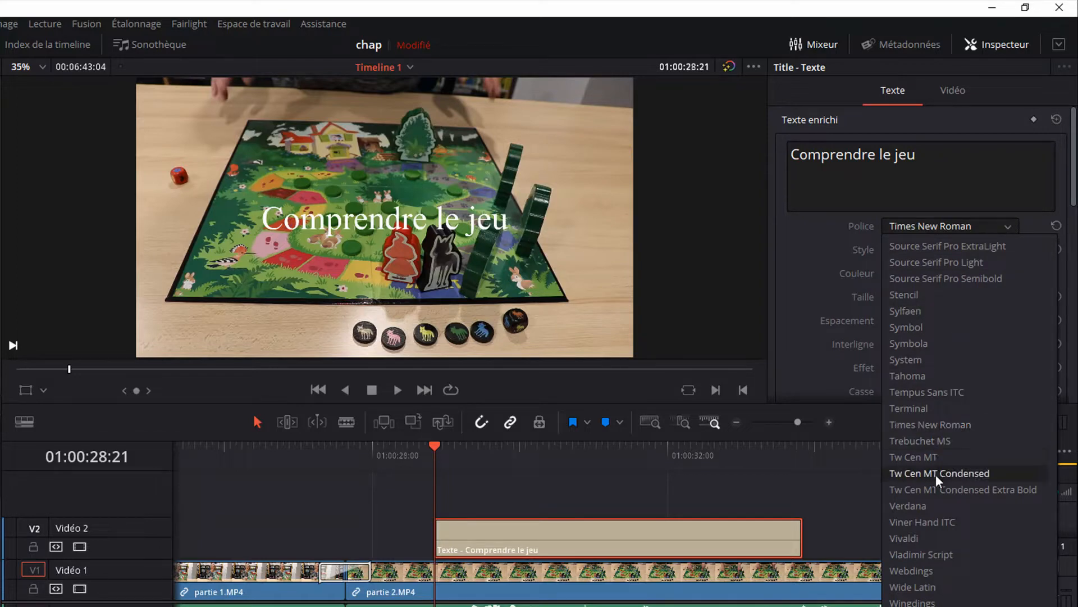
{"action": "left_click", "coordinate": [927, 540]}
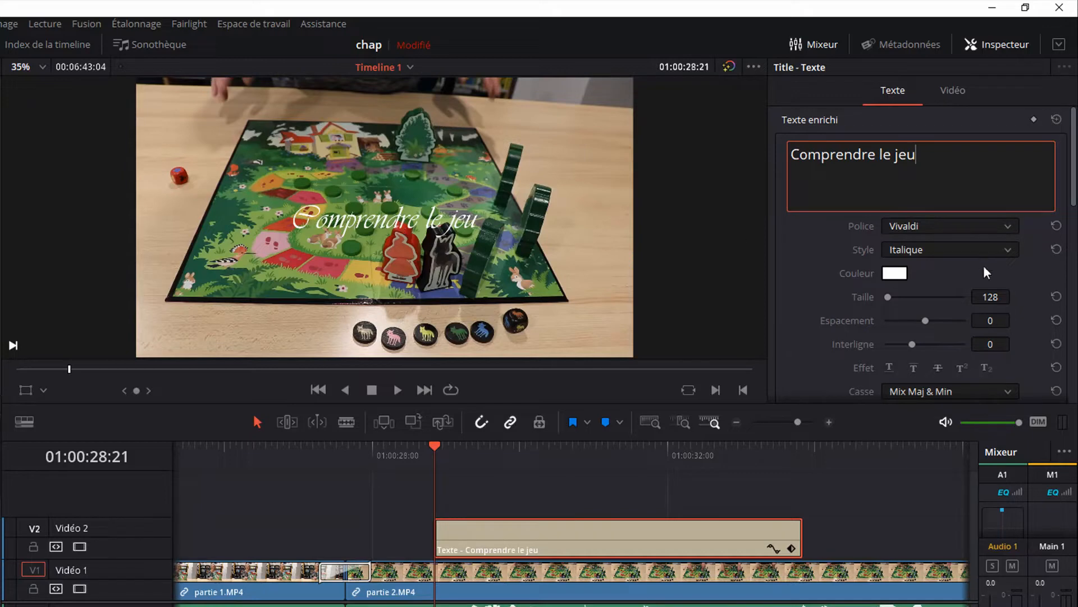
{"action": "left_click", "coordinate": [1009, 251]}
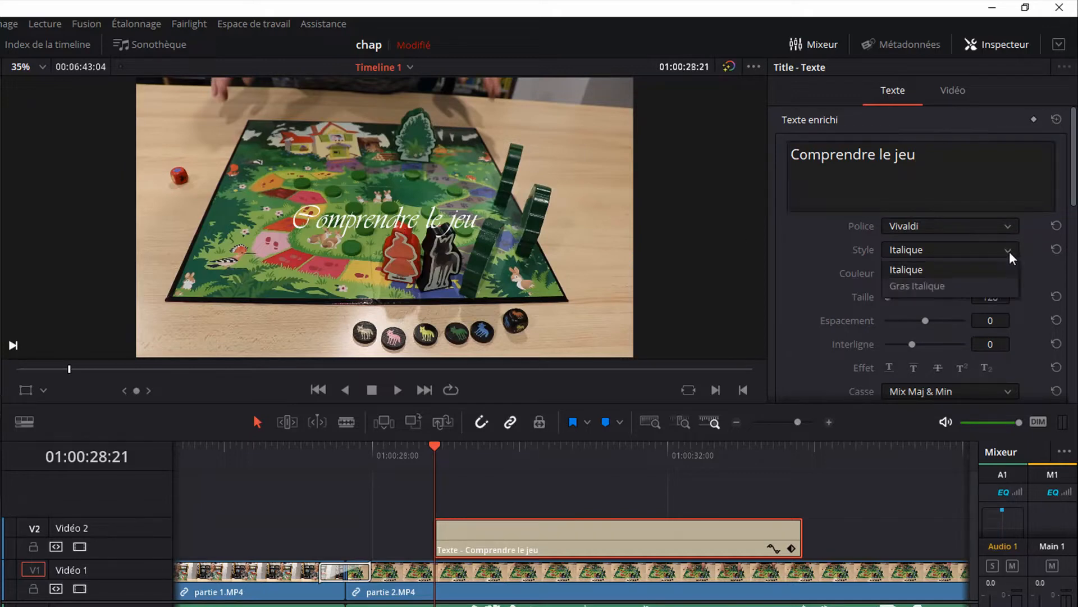
{"action": "left_click", "coordinate": [929, 285]}
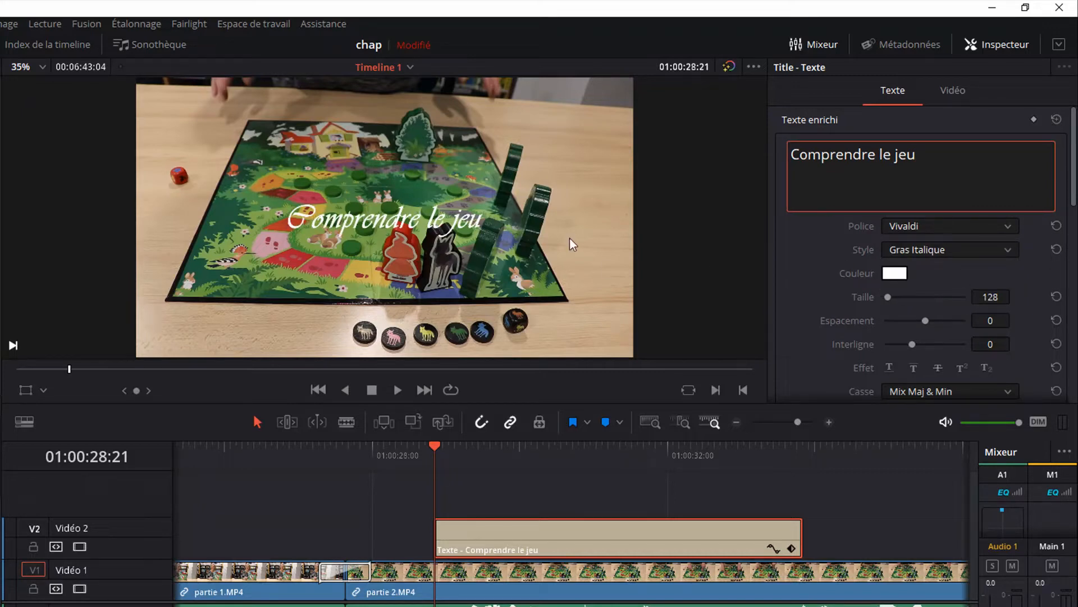
Step: Change the title's text colour to dark red, #aa0000
{"action": "left_click", "coordinate": [897, 274]}
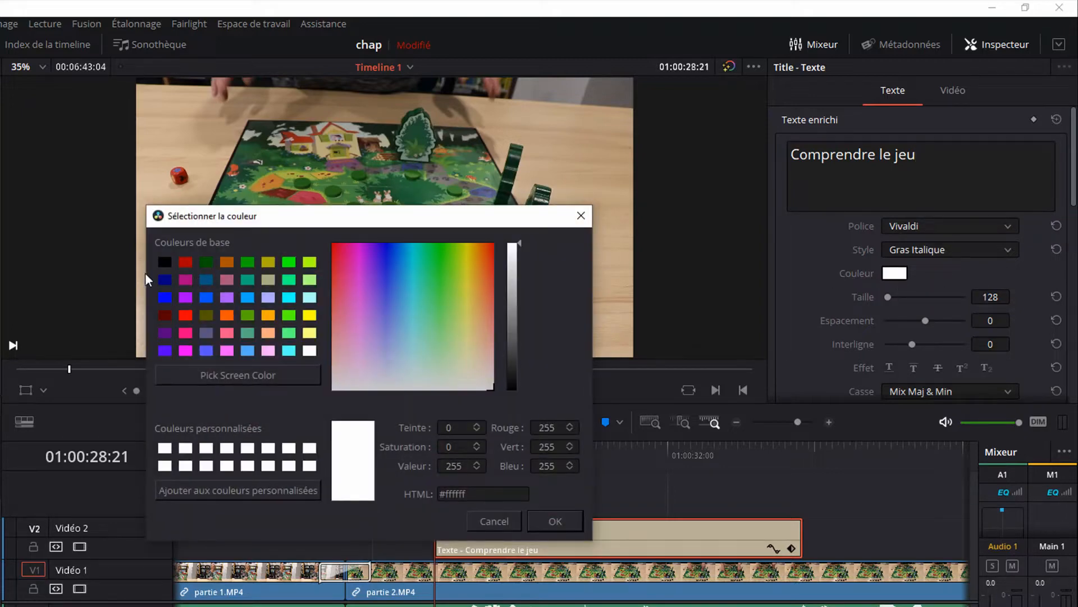
{"action": "left_click", "coordinate": [184, 260]}
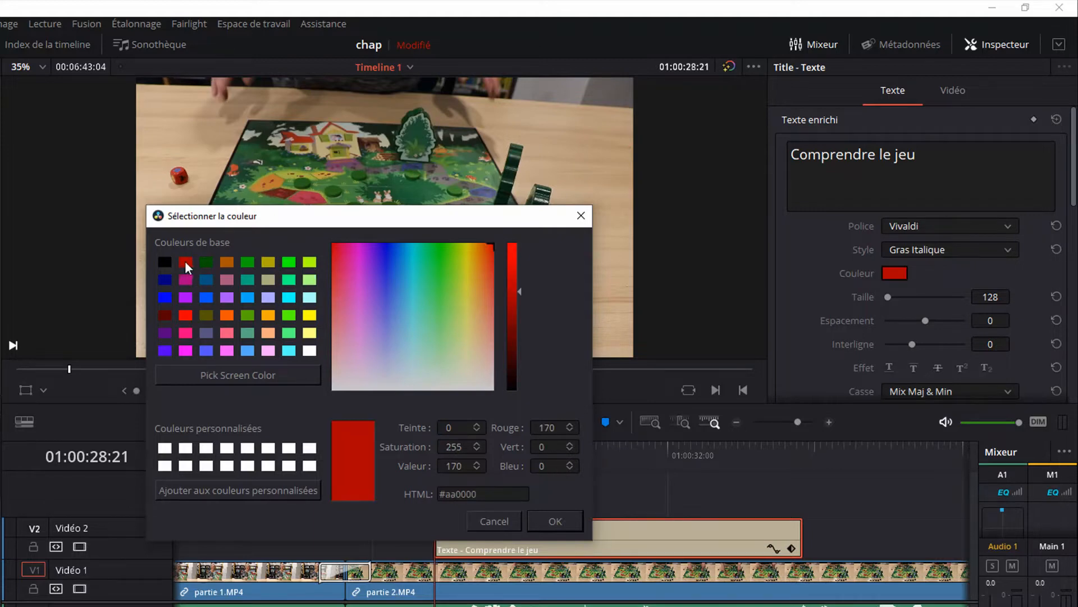
{"action": "left_click", "coordinate": [555, 522]}
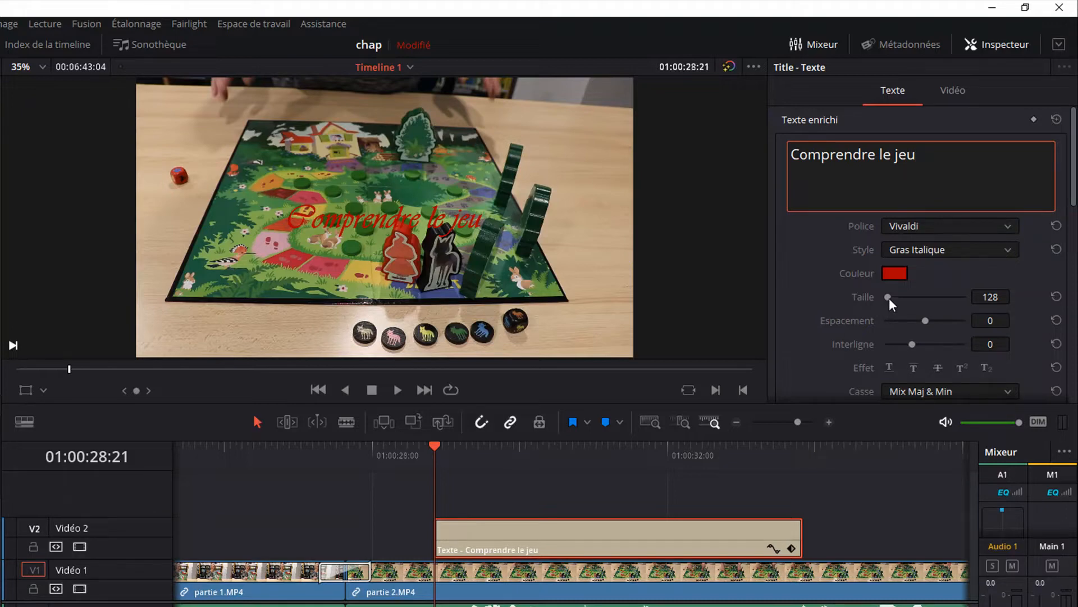
Step: Set the title's size to 231, its letter spacing to 1 and its line spacing to 154
{"action": "left_click_drag", "start_coordinate": [888, 297], "coordinate": [889, 296]}
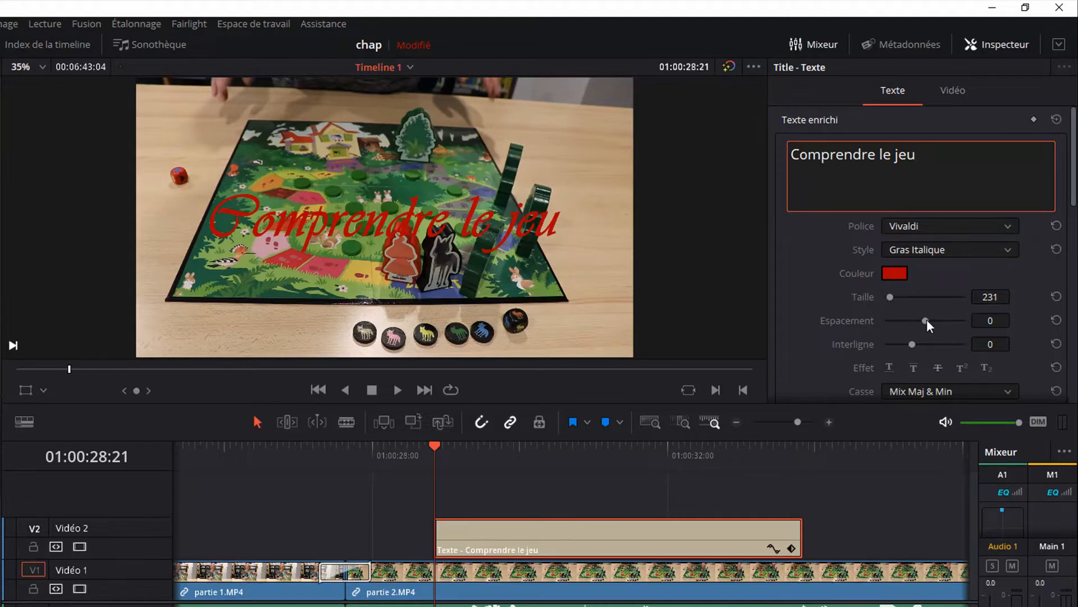
{"action": "left_click_drag", "start_coordinate": [926, 319], "coordinate": [925, 321]}
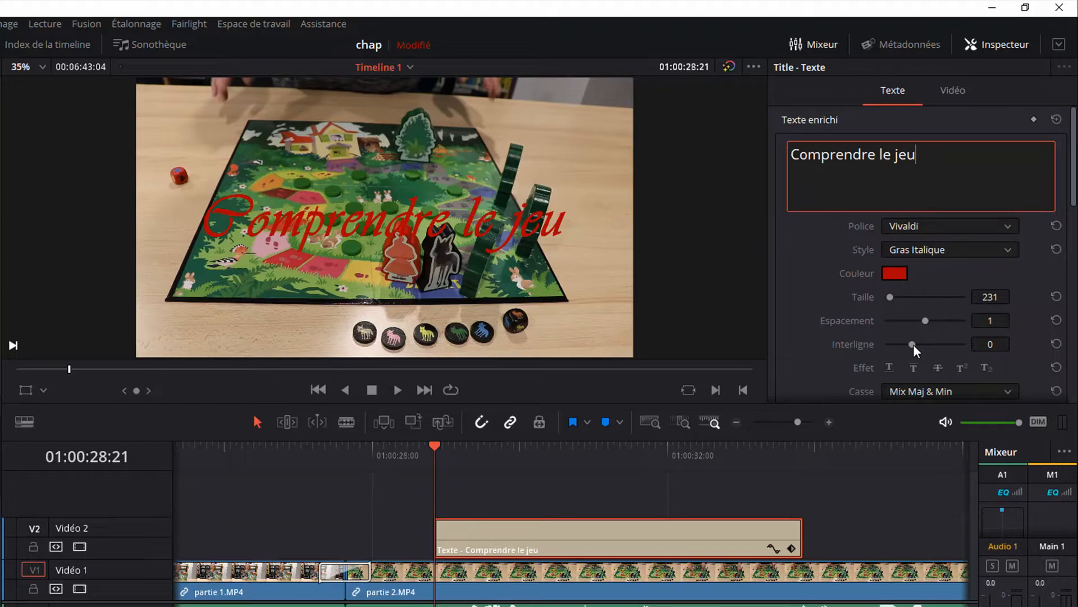
{"action": "mouse_move", "coordinate": [913, 345]}
{"action": "left_mouse_down"}
{"action": "mouse_move", "coordinate": [934, 345]}
{"action": "mouse_move", "coordinate": [906, 348]}
{"action": "mouse_move", "coordinate": [926, 350]}
{"action": "left_mouse_up"}
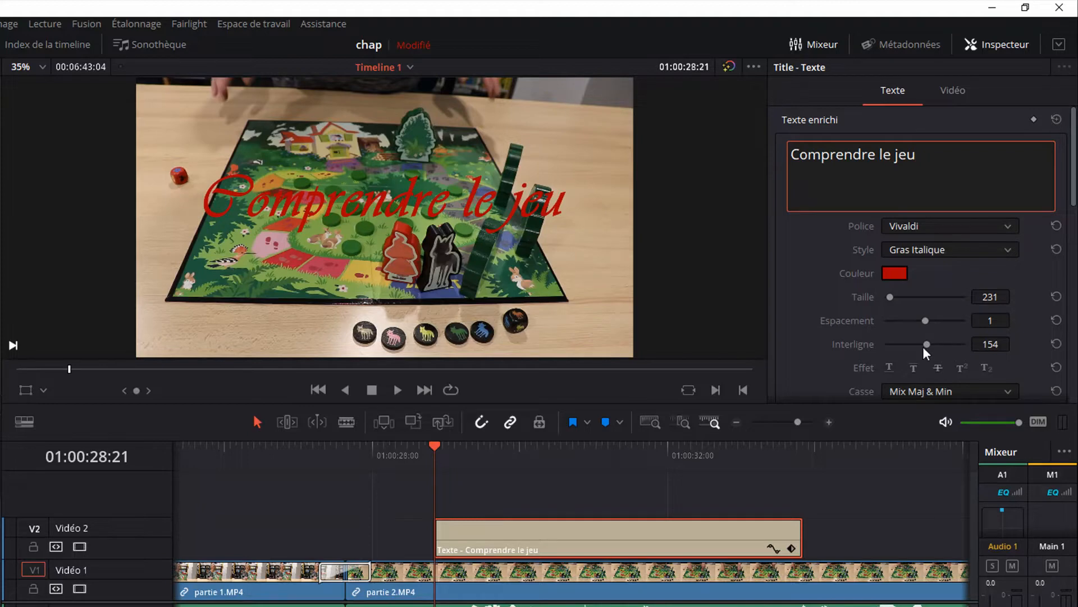
Step: Try the underline, overline and strikethrough effects on the title text and switch all three off again
{"action": "scroll", "coordinate": [924, 339], "scroll_direction": "down", "scroll_amount": 1}
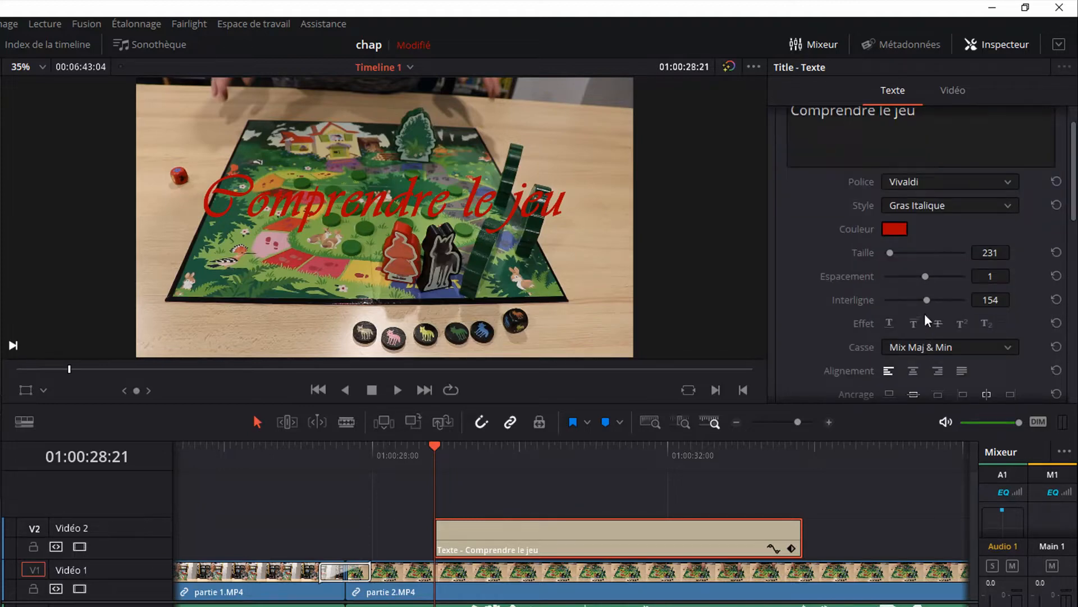
{"action": "scroll", "coordinate": [925, 315], "scroll_direction": "down", "scroll_amount": 1}
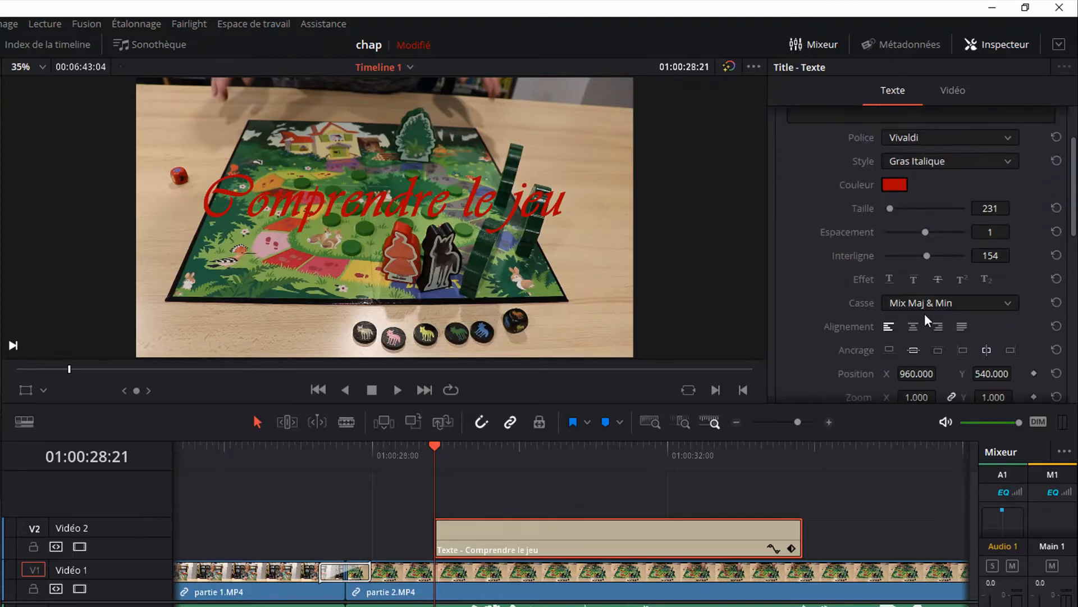
{"action": "left_click", "coordinate": [889, 278]}
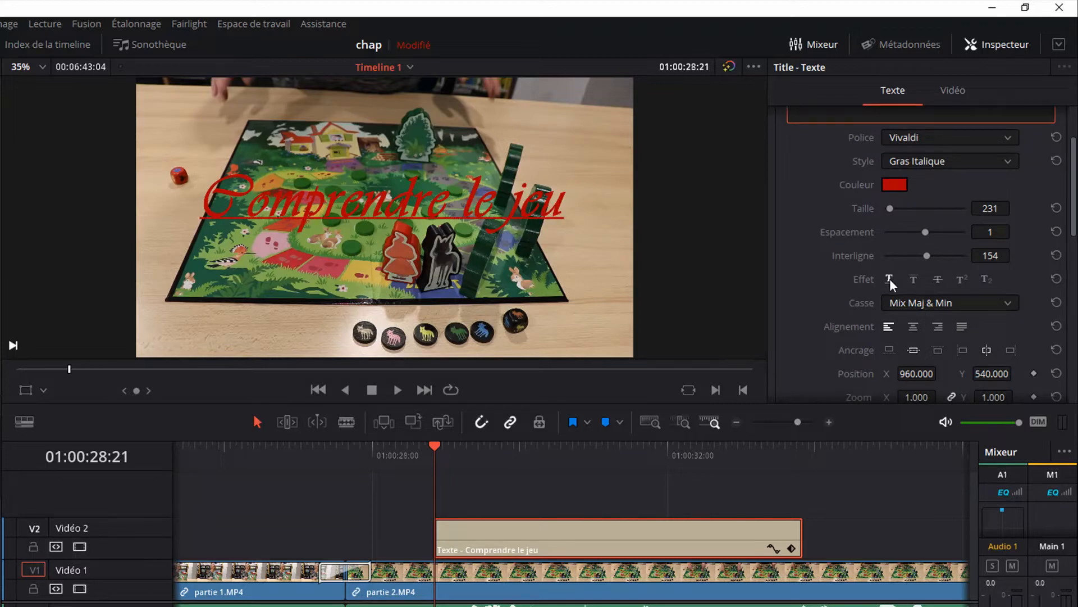
{"action": "left_click", "coordinate": [911, 278]}
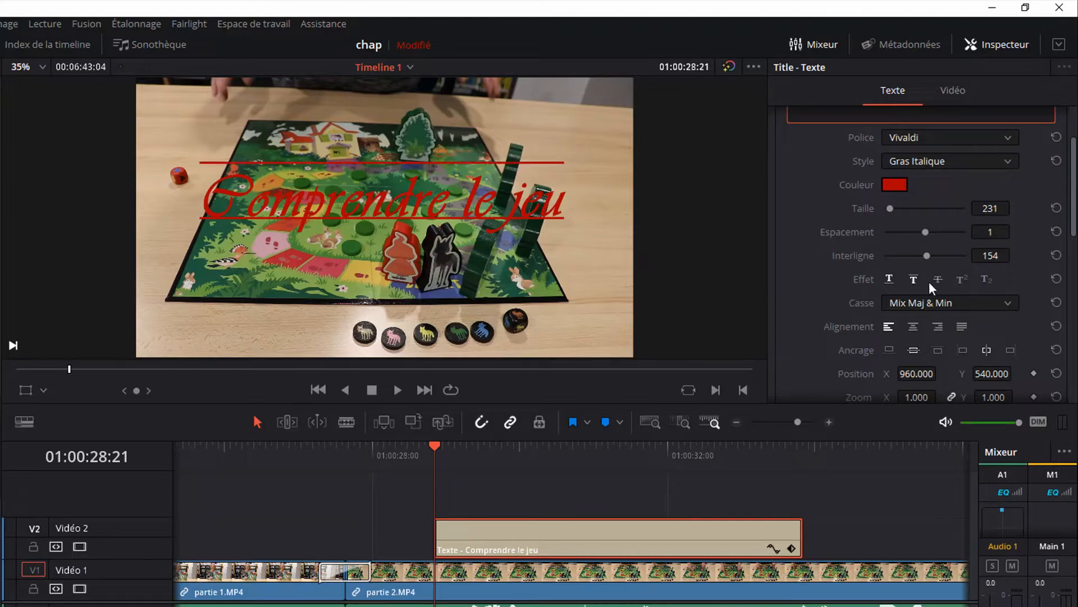
{"action": "left_click", "coordinate": [937, 280]}
{"action": "left_click", "coordinate": [891, 279]}
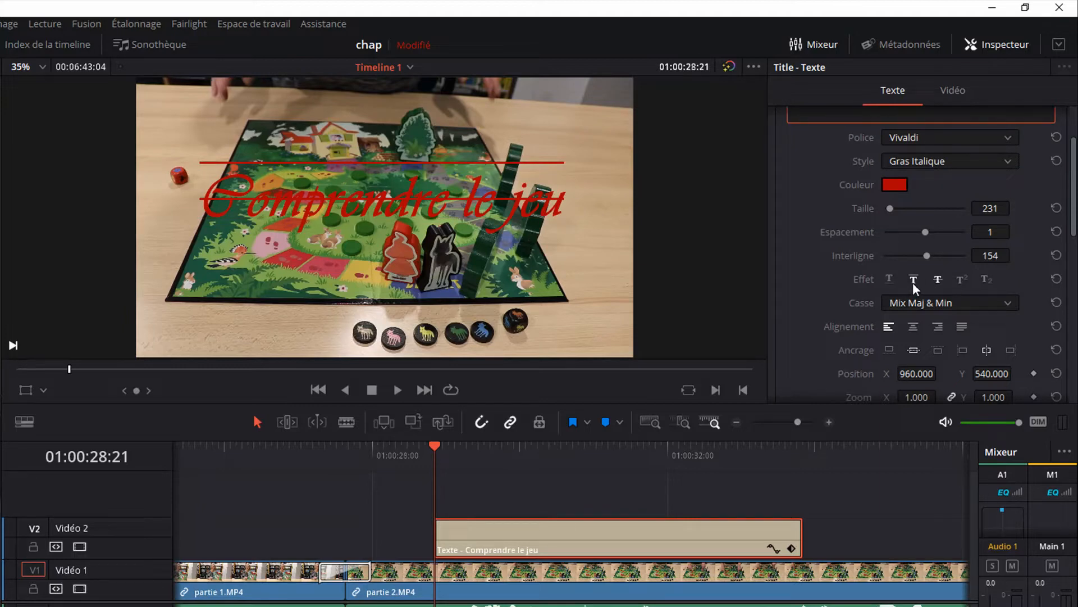
{"action": "left_click", "coordinate": [934, 280]}
{"action": "left_click", "coordinate": [912, 278]}
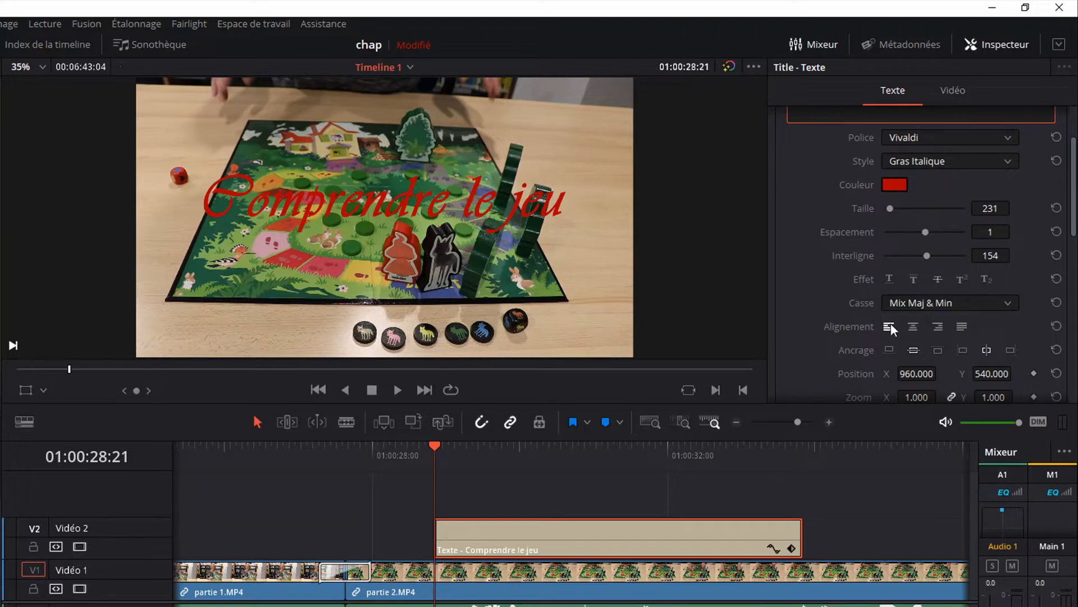
Step: Try centre, right and justified alignment on the title text and return it to left alignment
{"action": "left_click", "coordinate": [914, 324]}
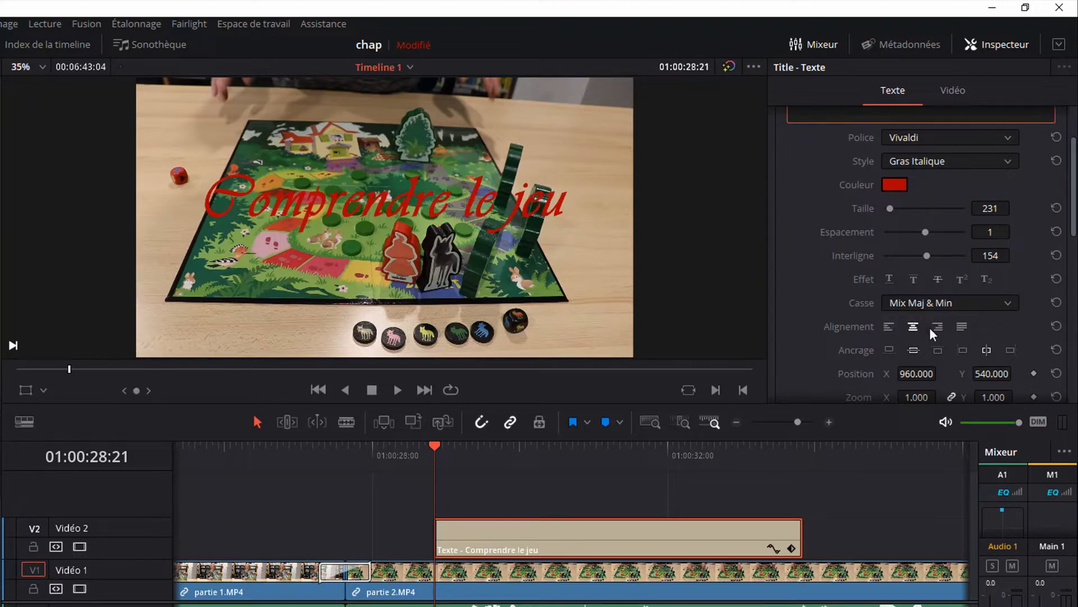
{"action": "left_click", "coordinate": [937, 326]}
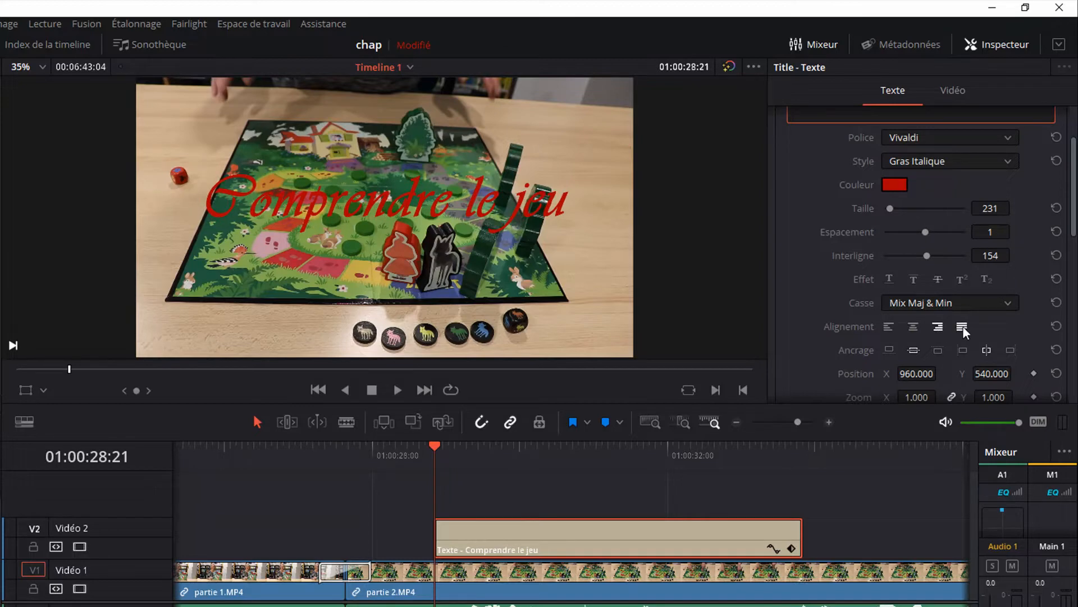
{"action": "left_click", "coordinate": [962, 326]}
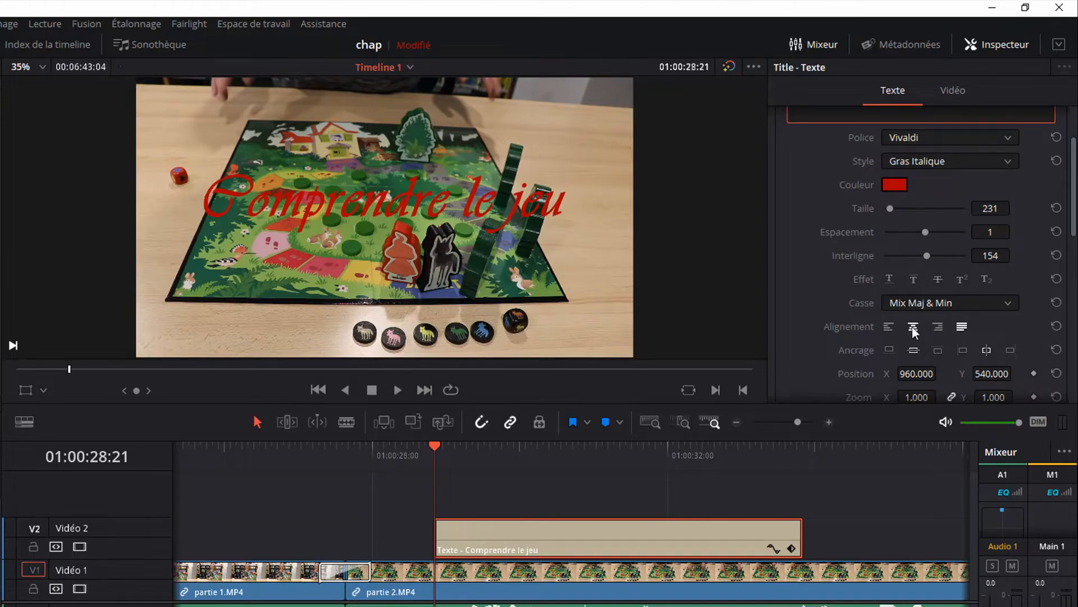
{"action": "left_click", "coordinate": [890, 326]}
Step: Set the title's position to X 961, Y 532 and use the on-screen transform to move it down over the board's lower edge
{"action": "scroll", "coordinate": [927, 328], "scroll_direction": "down", "scroll_amount": 1}
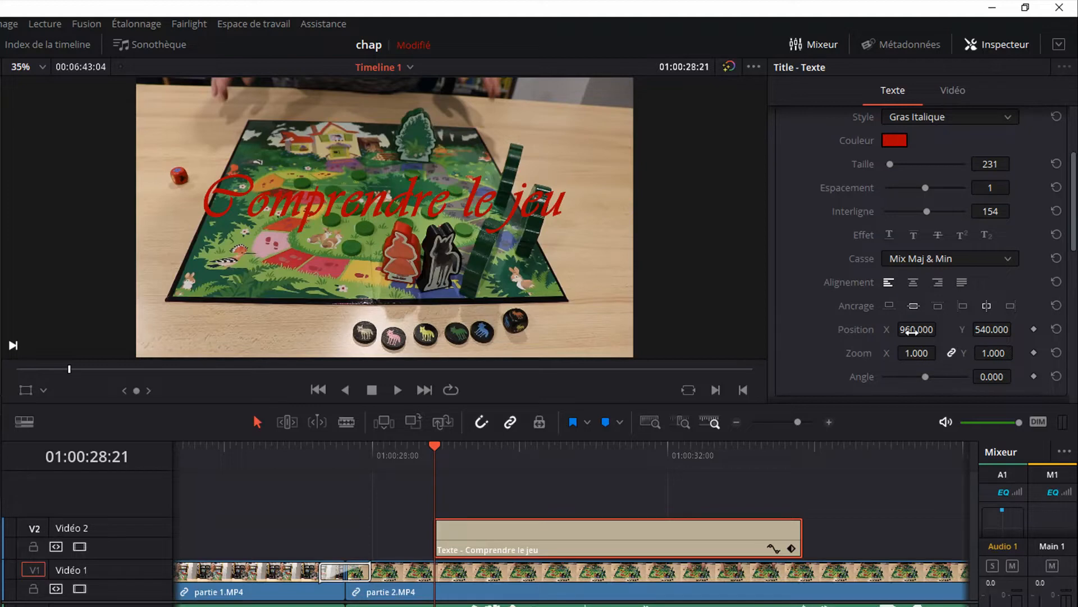
{"action": "left_click_drag", "start_coordinate": [912, 331], "coordinate": [977, 330]}
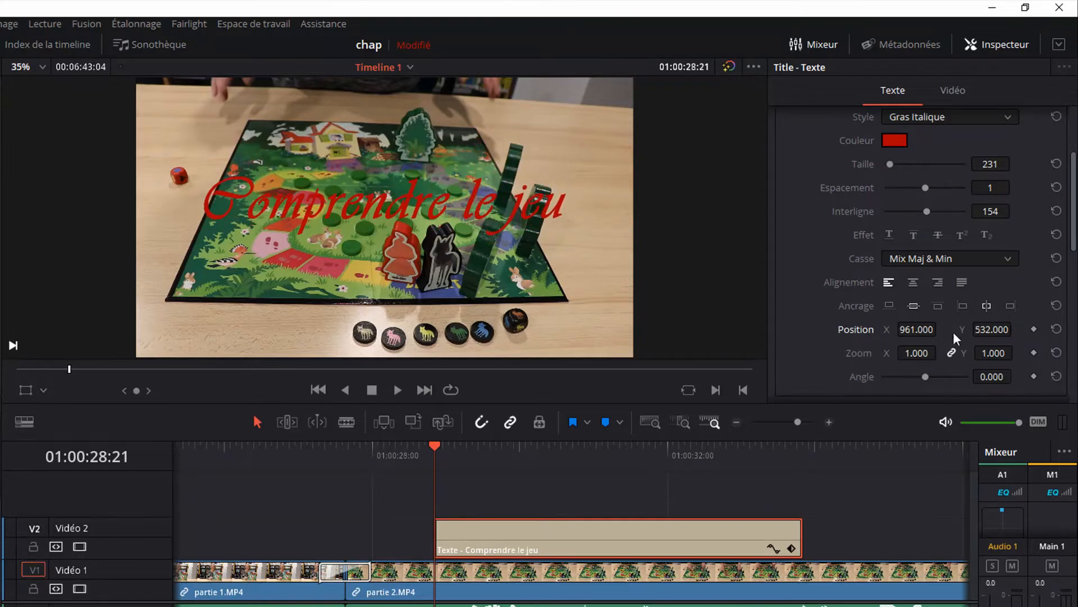
{"action": "left_click", "coordinate": [26, 391]}
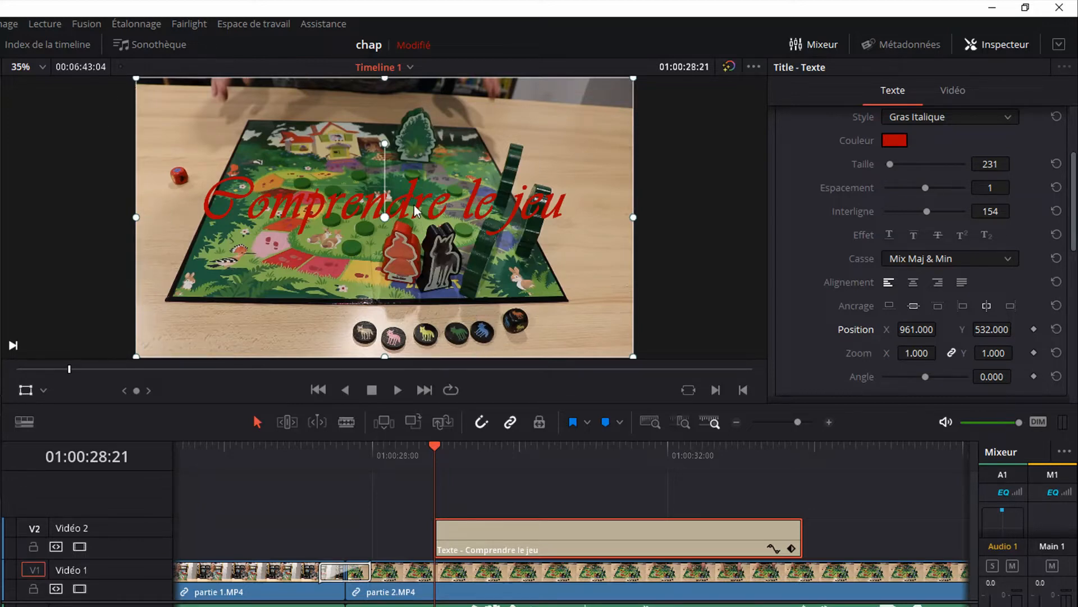
{"action": "left_click_drag", "start_coordinate": [414, 211], "coordinate": [406, 271]}
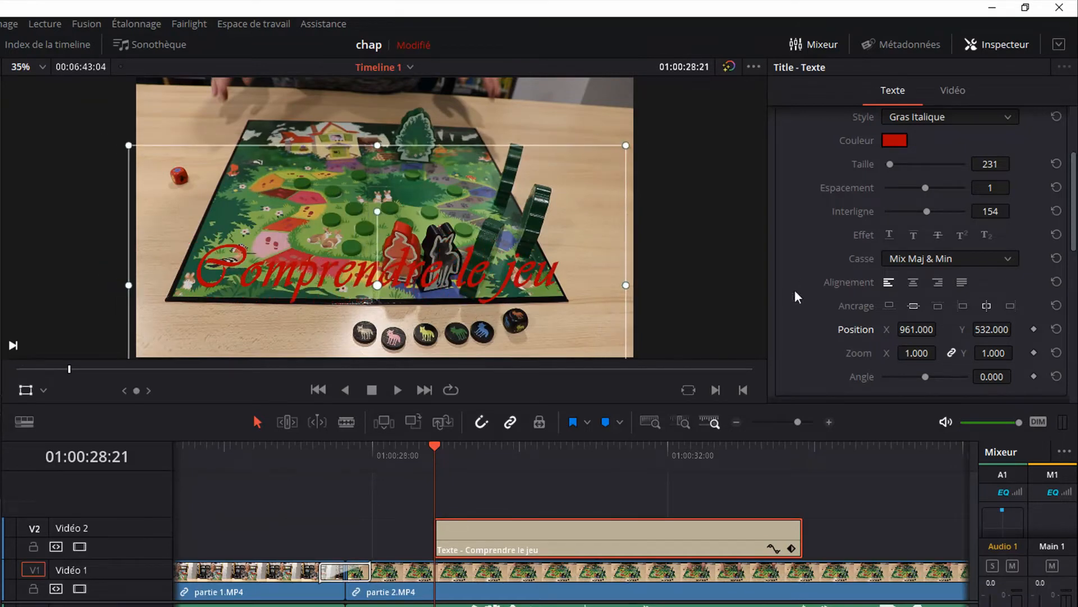
Step: Give the title's drop shadow a green colour (#00ff00), an X offset of 5, a blur of 31 and an opacity of 87
{"action": "scroll", "coordinate": [804, 292], "scroll_direction": "down", "scroll_amount": 2}
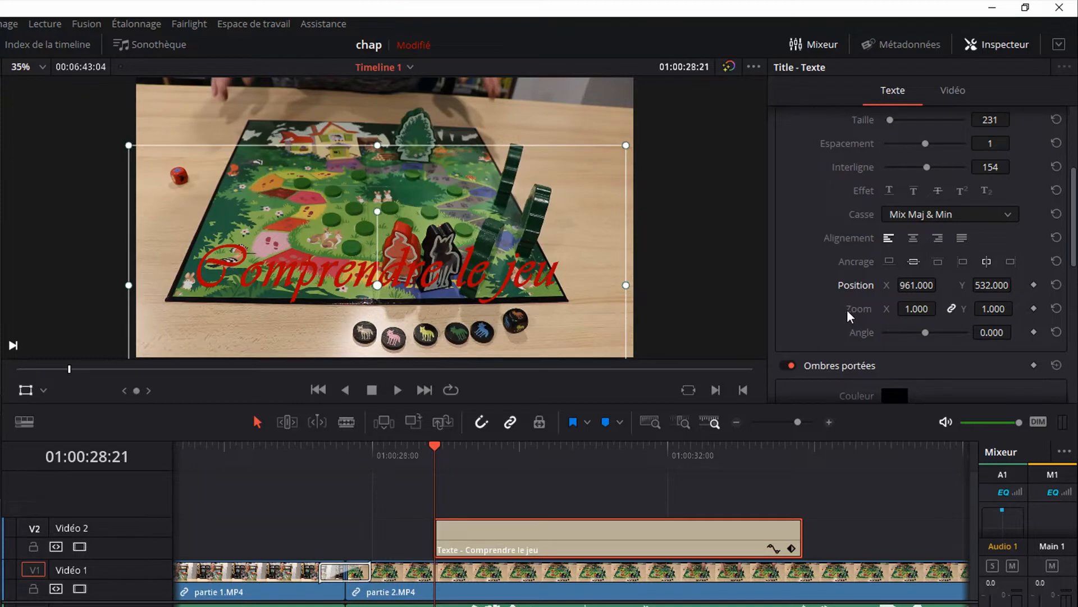
{"action": "scroll", "coordinate": [821, 306], "scroll_direction": "down", "scroll_amount": 6}
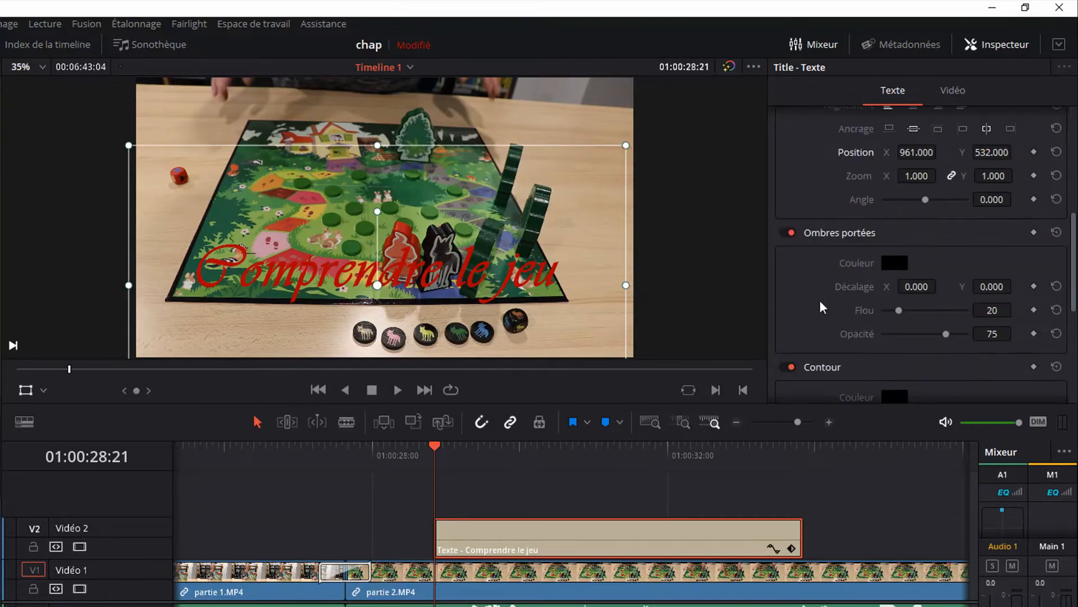
{"action": "scroll", "coordinate": [820, 306], "scroll_direction": "down", "scroll_amount": 2}
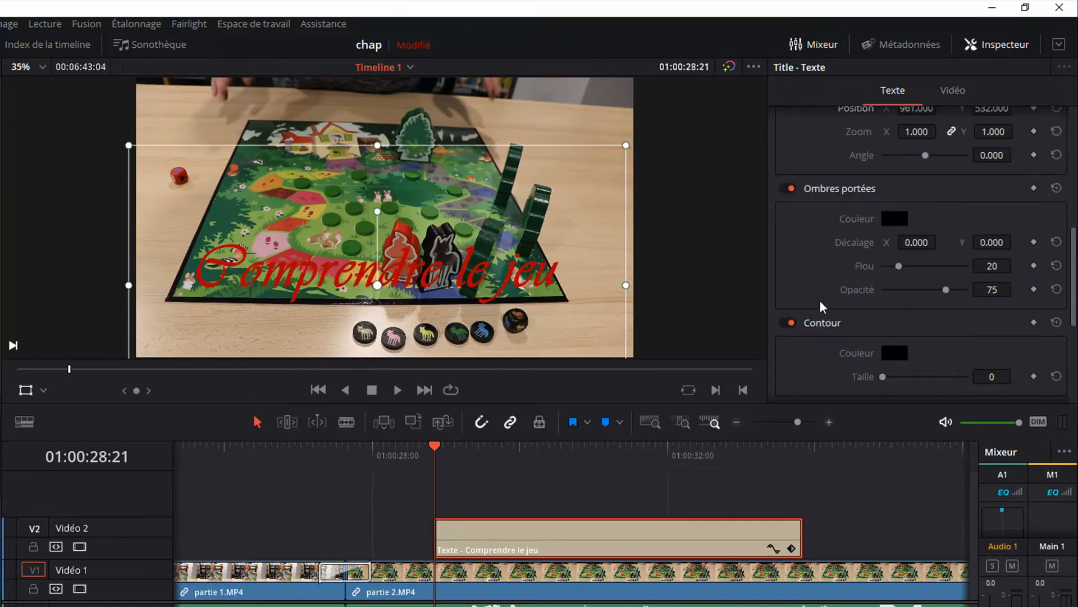
{"action": "left_click", "coordinate": [894, 218]}
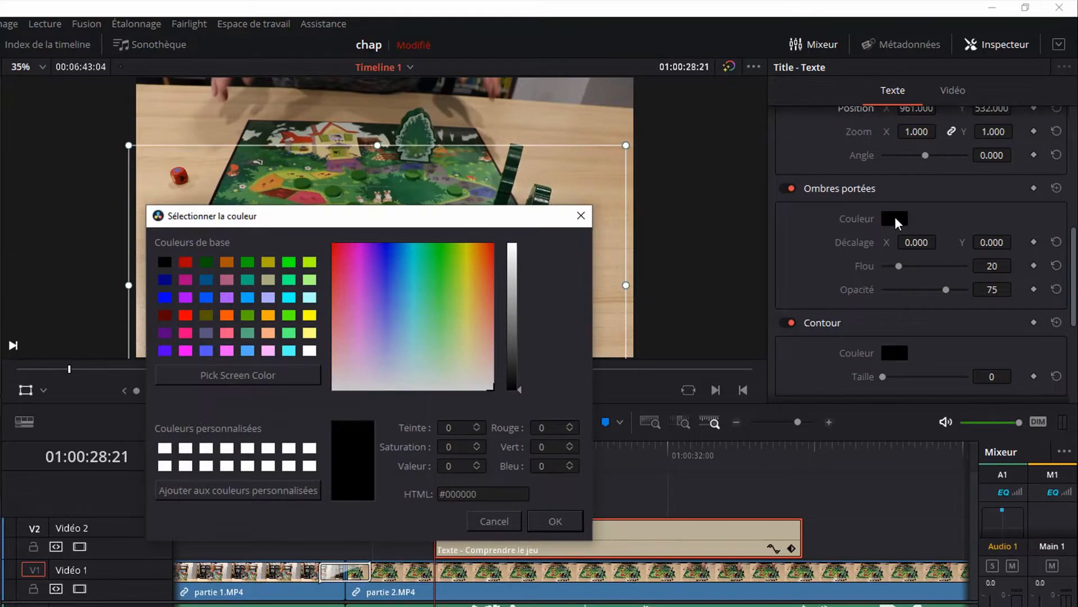
{"action": "left_click", "coordinate": [287, 264]}
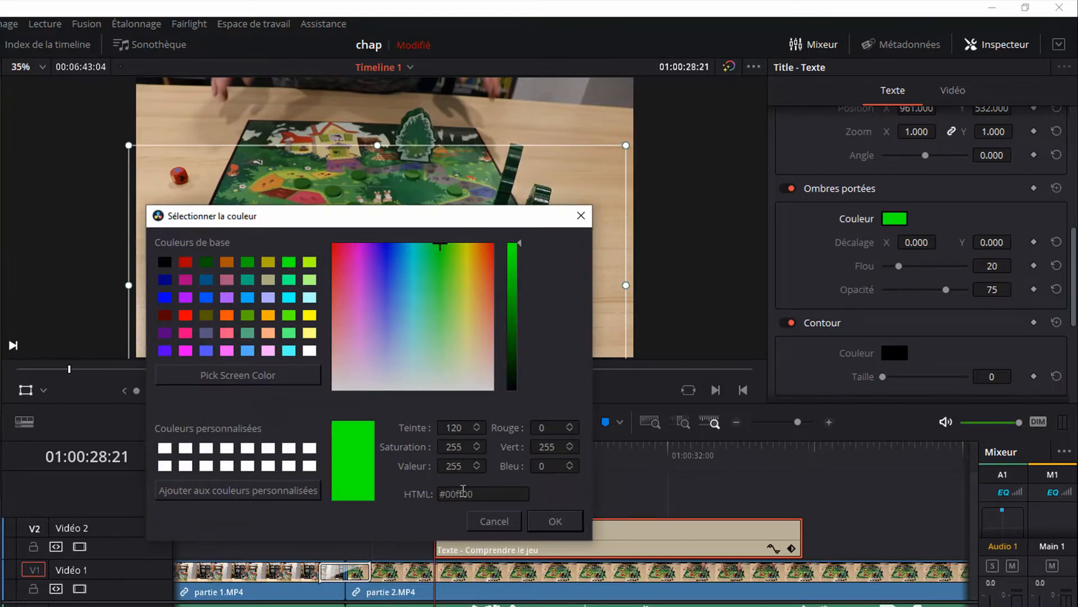
{"action": "left_click", "coordinate": [558, 521]}
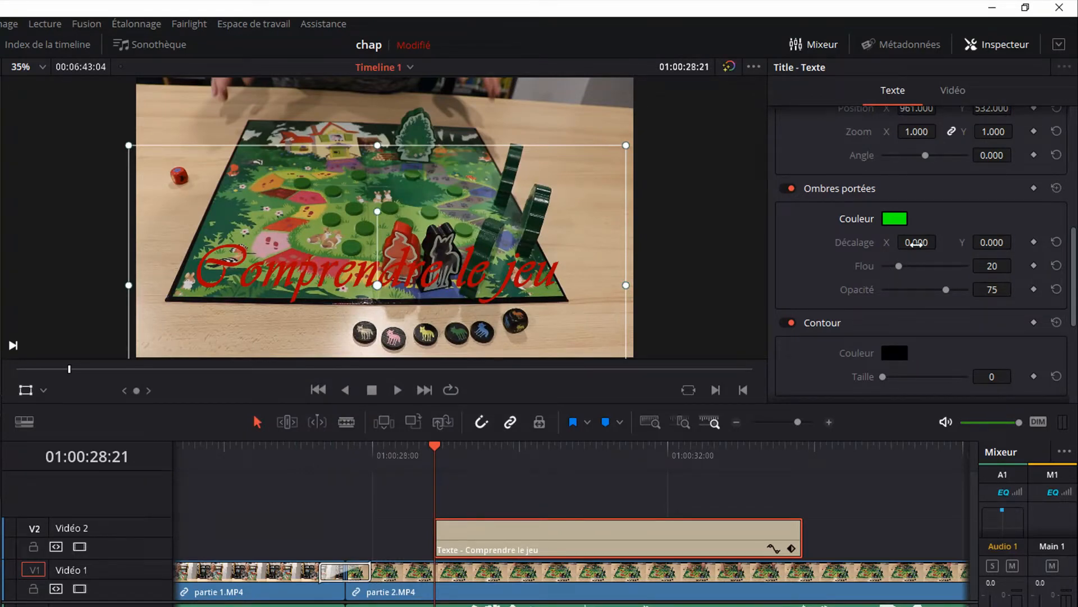
{"action": "left_click_drag", "start_coordinate": [915, 243], "coordinate": [941, 241]}
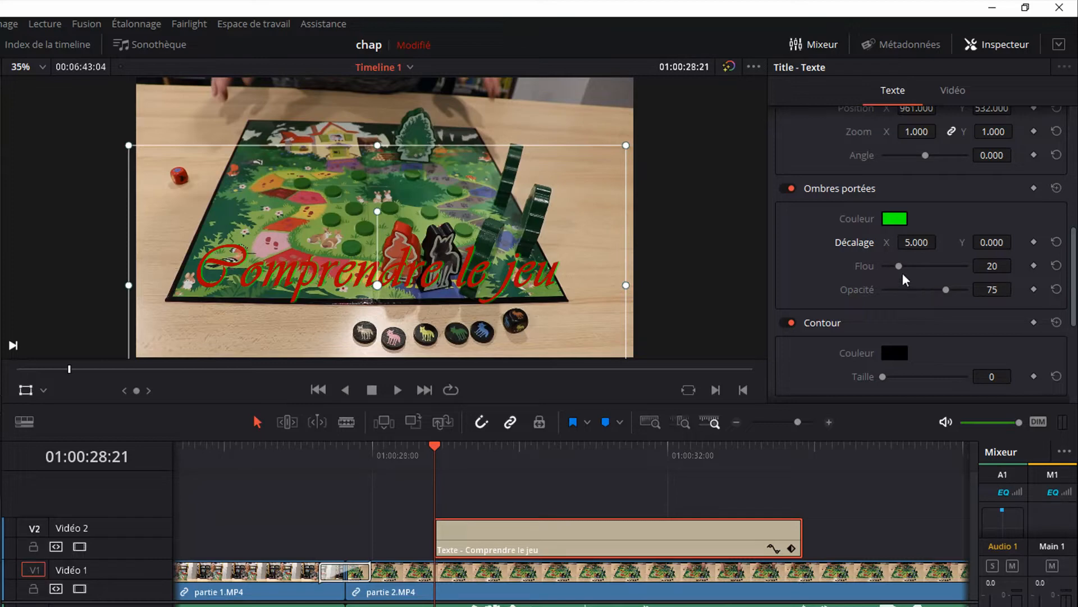
{"action": "left_click_drag", "start_coordinate": [898, 264], "coordinate": [952, 291]}
Step: Give the title text an orange outline with a size of 2
{"action": "scroll", "coordinate": [933, 329], "scroll_direction": "down", "scroll_amount": 2}
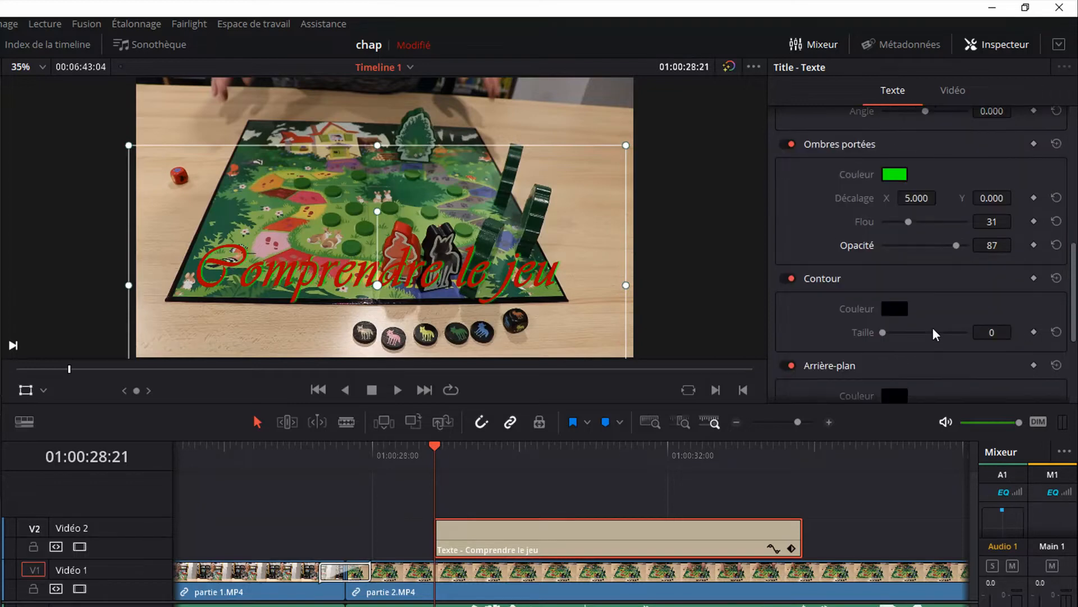
{"action": "scroll", "coordinate": [934, 319], "scroll_direction": "down", "scroll_amount": 2}
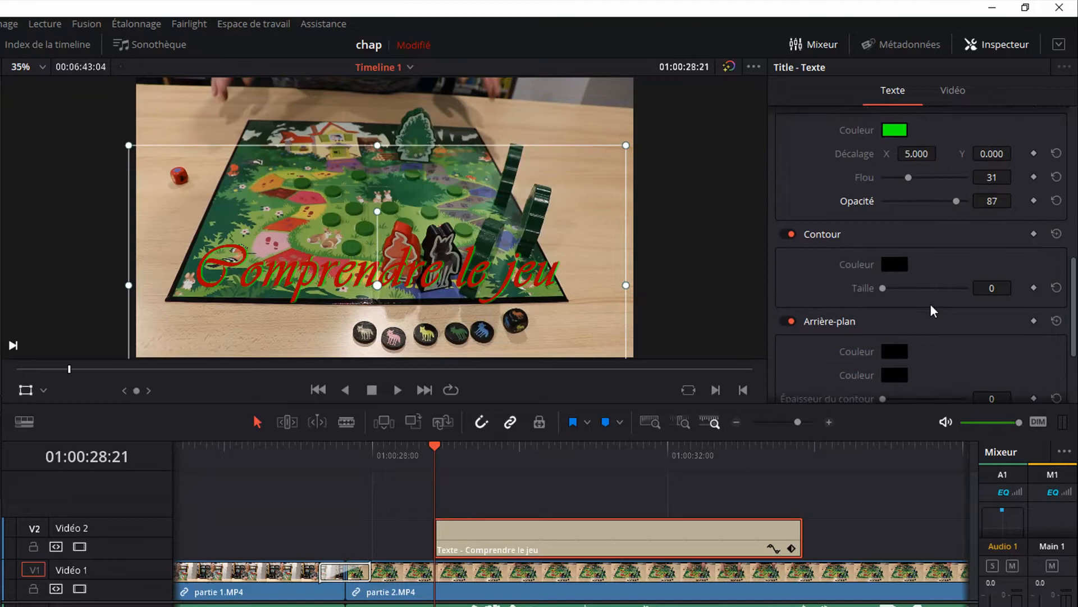
{"action": "left_click", "coordinate": [894, 265]}
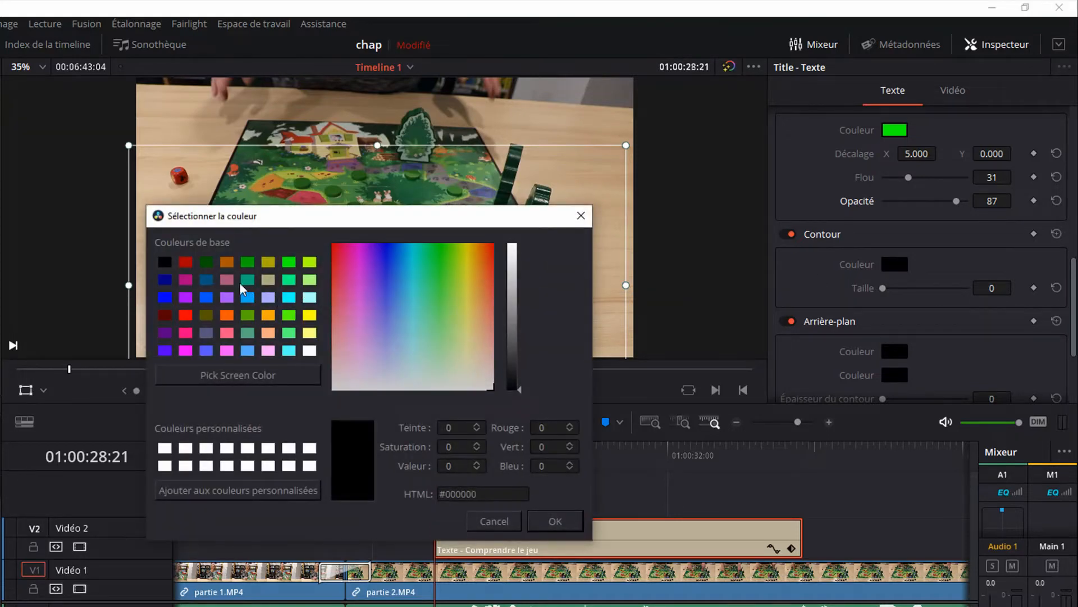
{"action": "left_click", "coordinate": [267, 316]}
{"action": "left_click", "coordinate": [547, 517]}
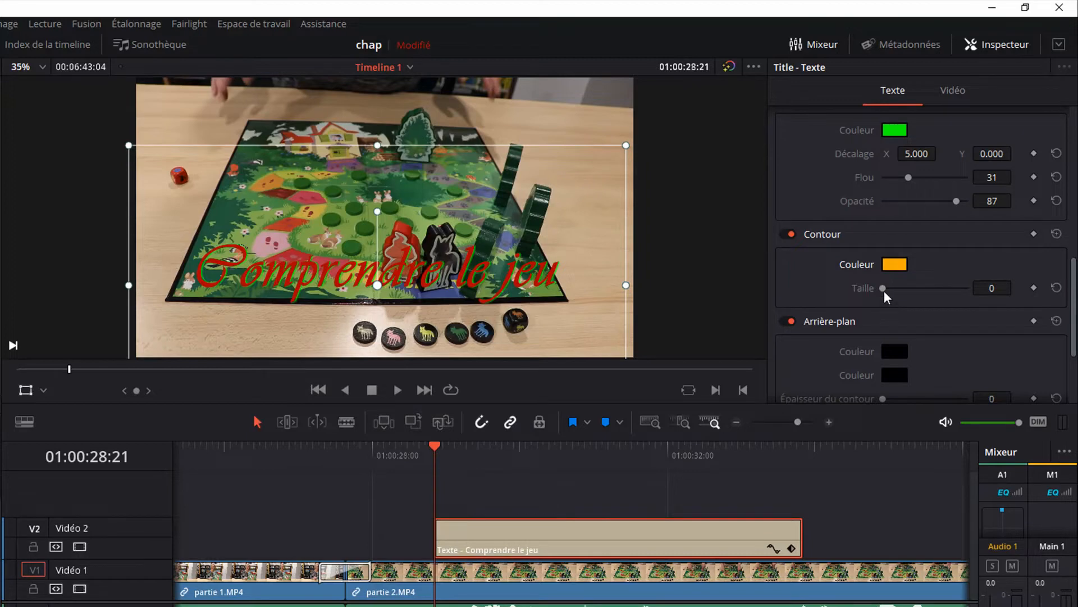
{"action": "left_click_drag", "start_coordinate": [884, 291], "coordinate": [894, 286]}
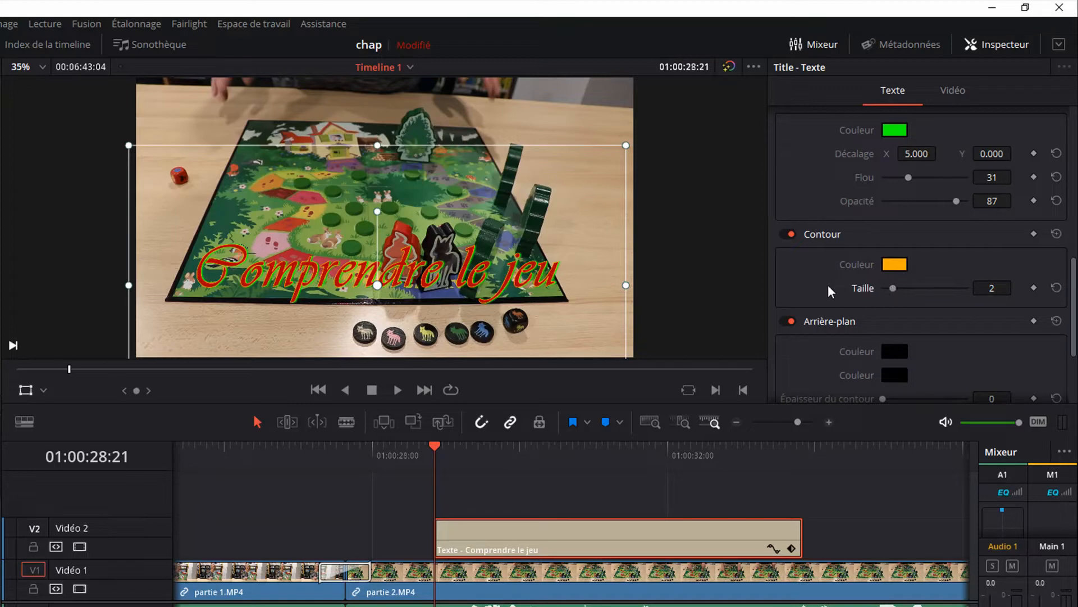
{"action": "scroll", "coordinate": [827, 284], "scroll_direction": "up", "scroll_amount": 1}
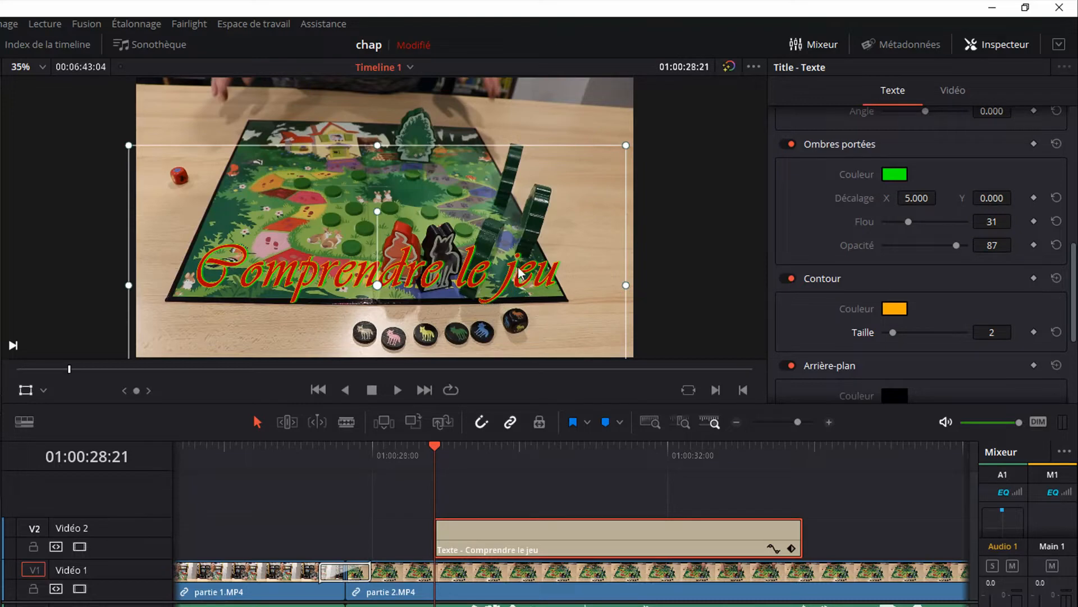
Step: Set the title background's fill colour to purple, #aa00ff, and its outline colour to yellow, #ffff00
{"action": "scroll", "coordinate": [800, 267], "scroll_direction": "down", "scroll_amount": 5}
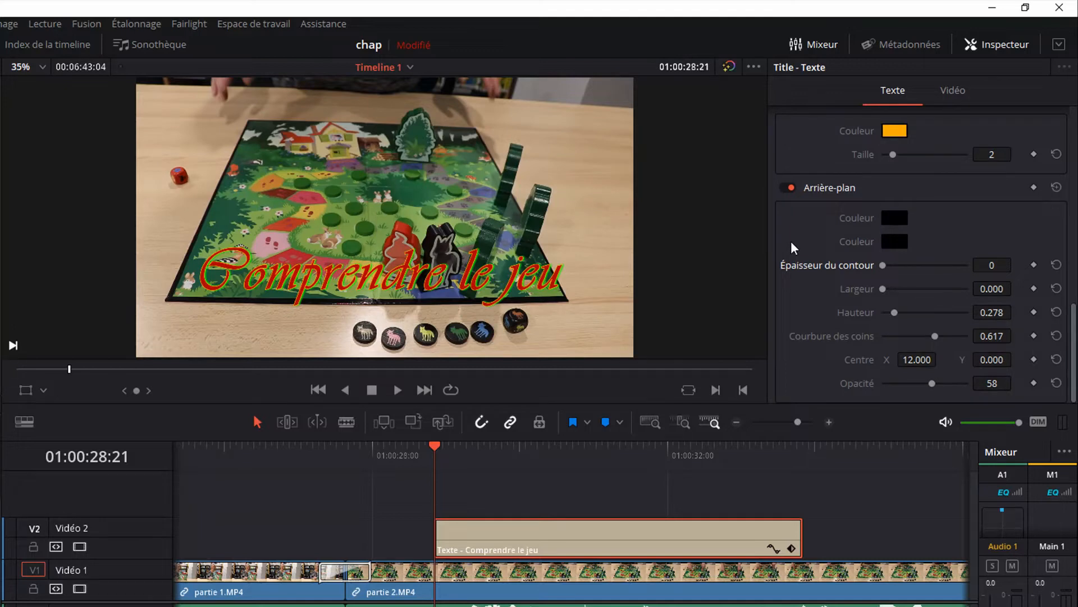
{"action": "left_click", "coordinate": [893, 217]}
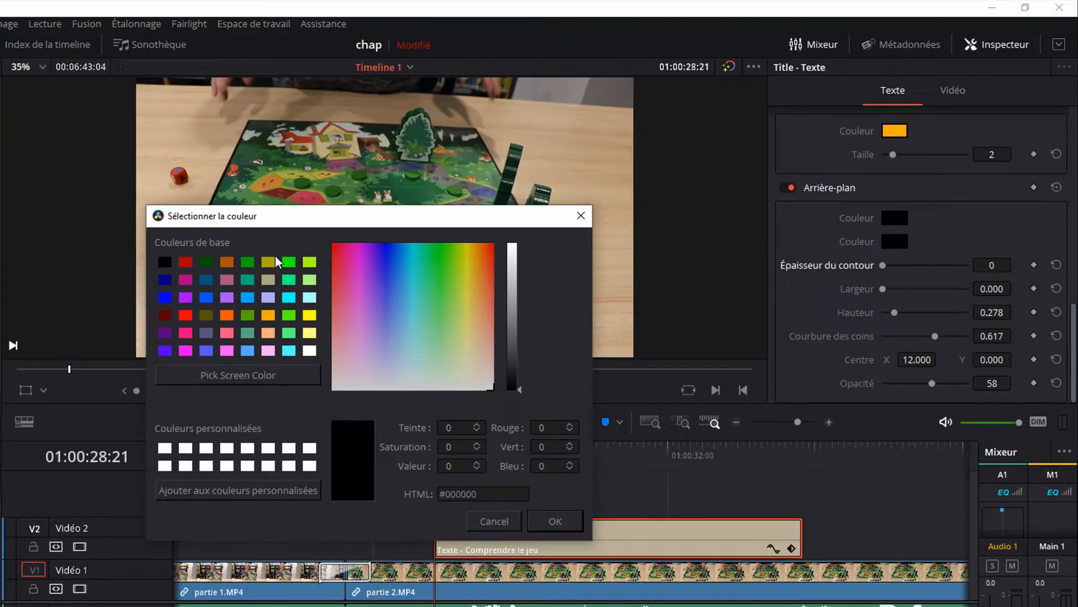
{"action": "left_click", "coordinate": [186, 297]}
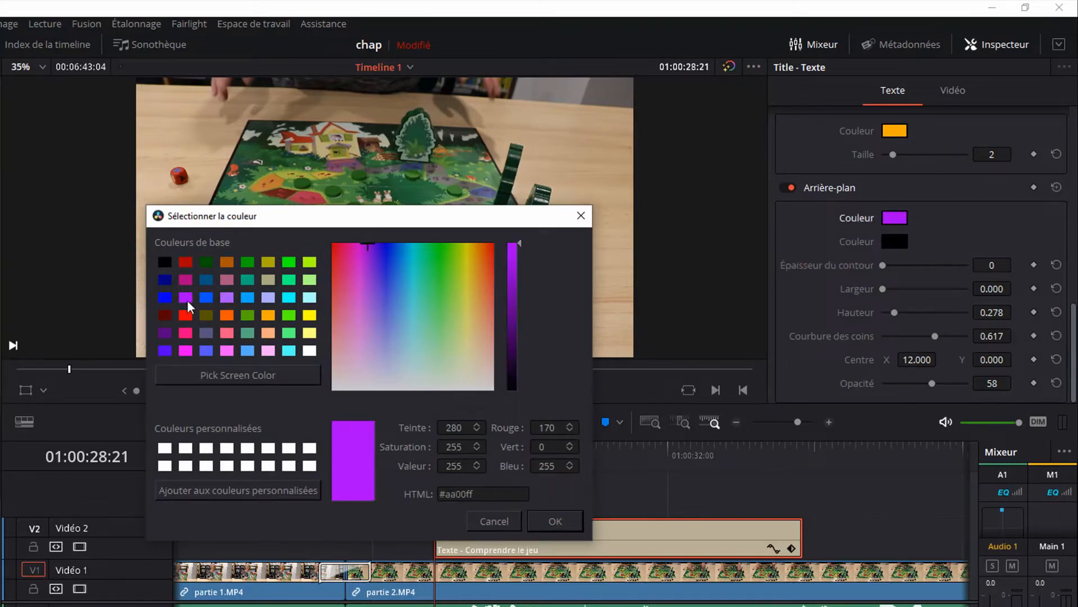
{"action": "left_click", "coordinate": [561, 520]}
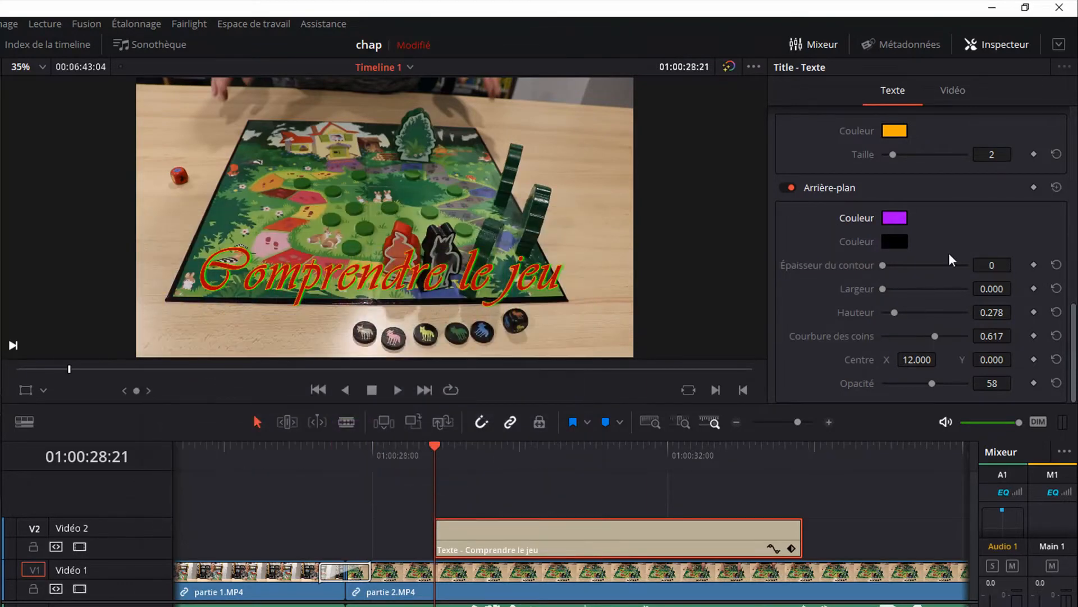
{"action": "left_click", "coordinate": [894, 242]}
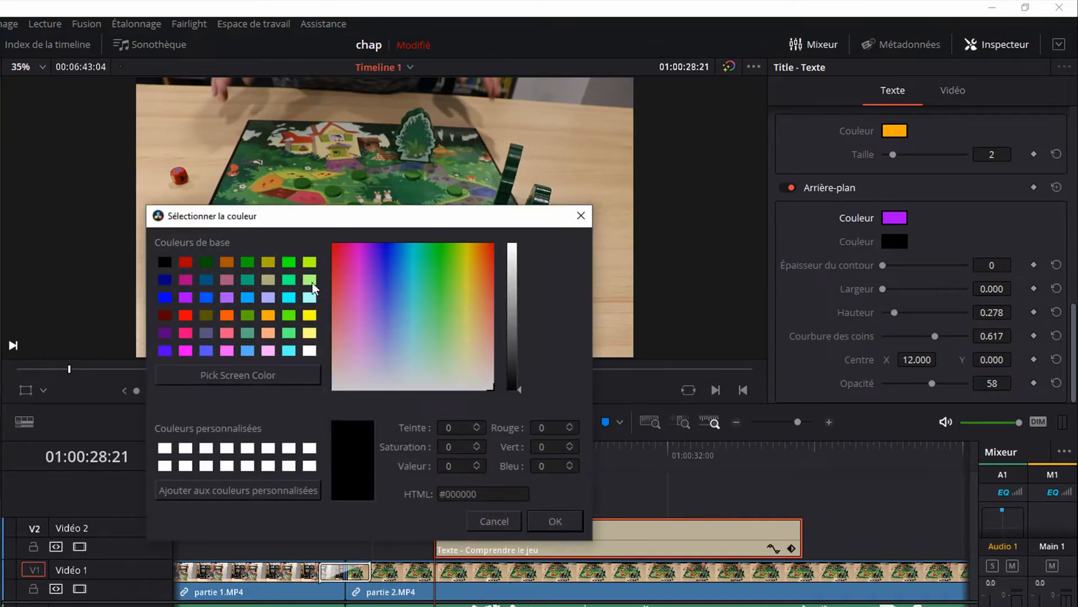
{"action": "left_click", "coordinate": [310, 316]}
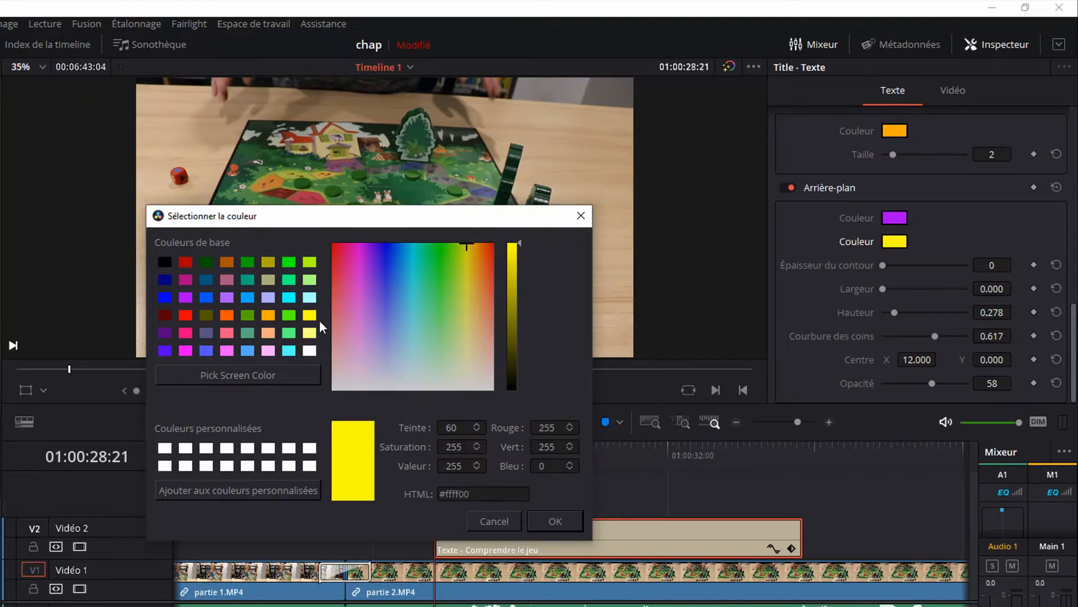
{"action": "left_click", "coordinate": [547, 518]}
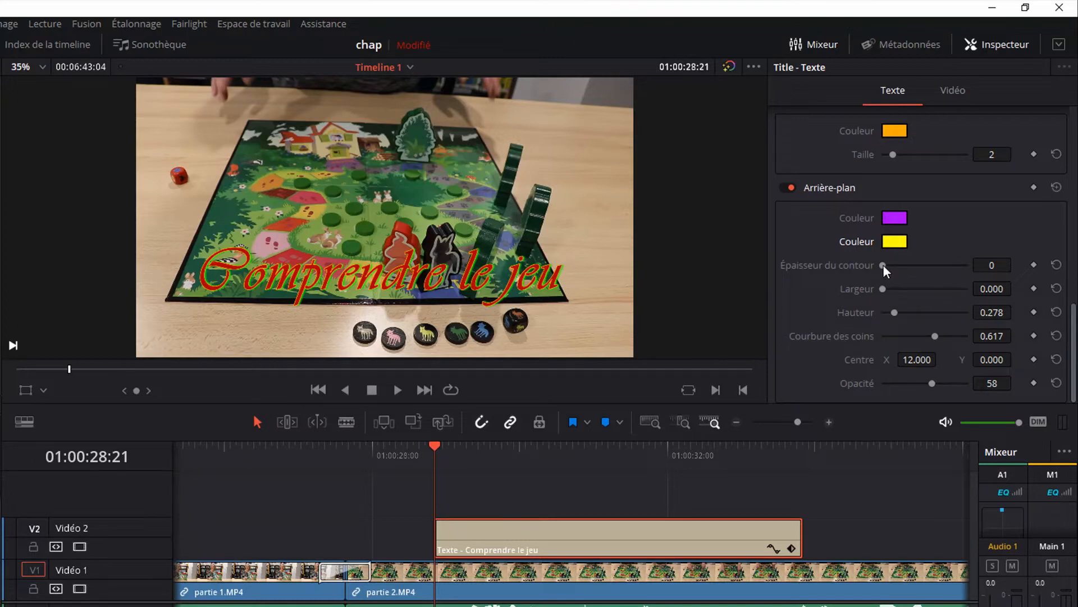
Step: Set the title background's width to 0.835, height to 0.313, corner rounding to 0.157, outline thickness to 7 and centre to X 6, Y 24
{"action": "left_click_drag", "start_coordinate": [884, 287], "coordinate": [919, 291]}
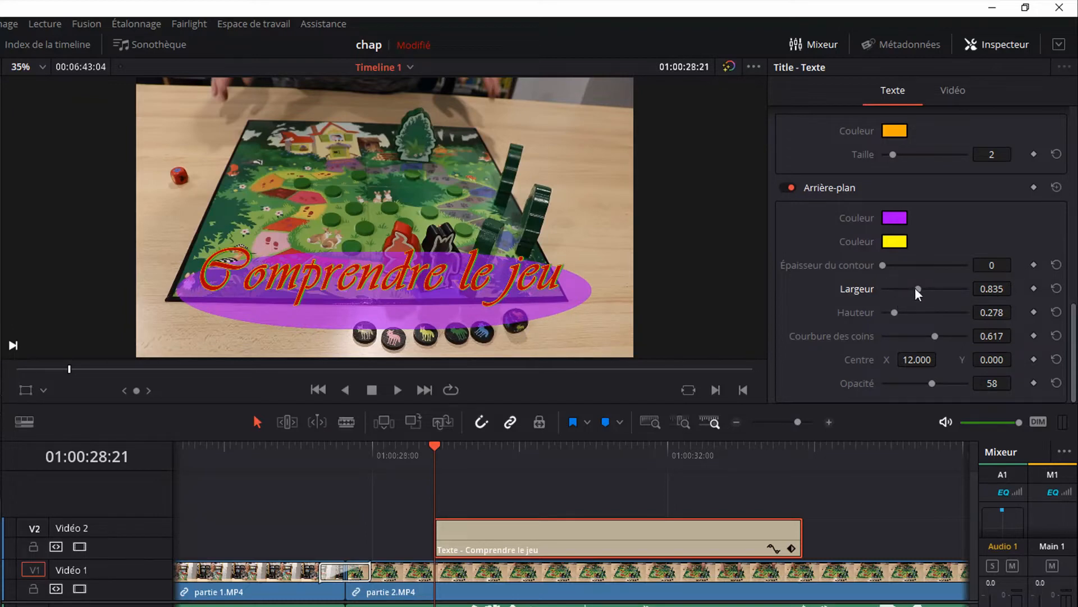
{"action": "left_click_drag", "start_coordinate": [935, 335], "coordinate": [895, 316]}
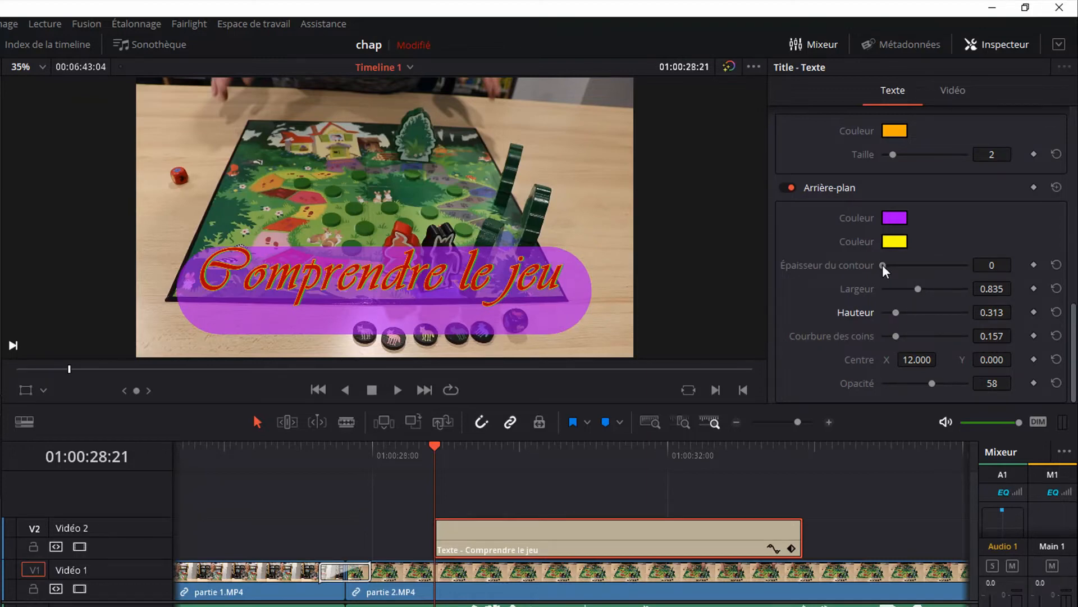
{"action": "left_click_drag", "start_coordinate": [882, 265], "coordinate": [902, 268]}
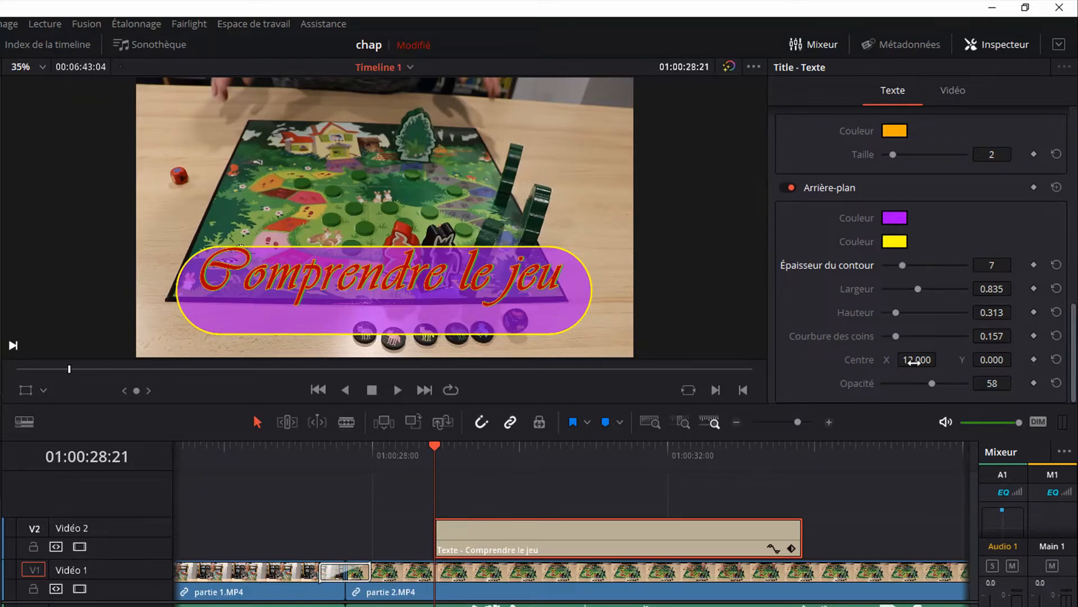
{"action": "left_click_drag", "start_coordinate": [915, 362], "coordinate": [940, 359]}
{"action": "left_click_drag", "start_coordinate": [1016, 359], "coordinate": [1016, 359]}
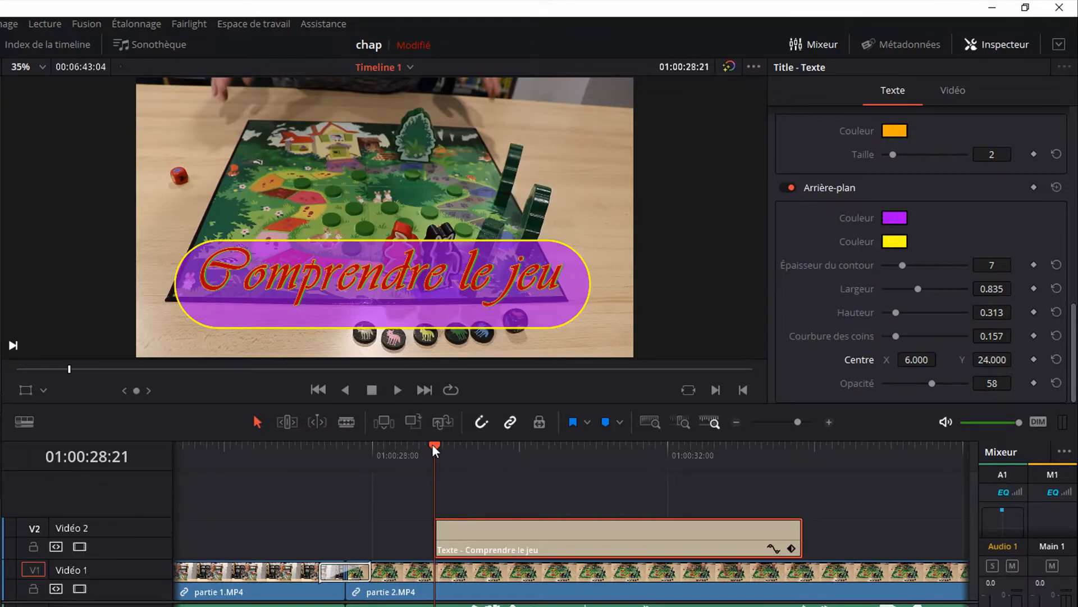
Step: Play the timeline from just before the title clip to preview the title over the footage
{"action": "left_click_drag", "start_coordinate": [433, 443], "coordinate": [404, 446]}
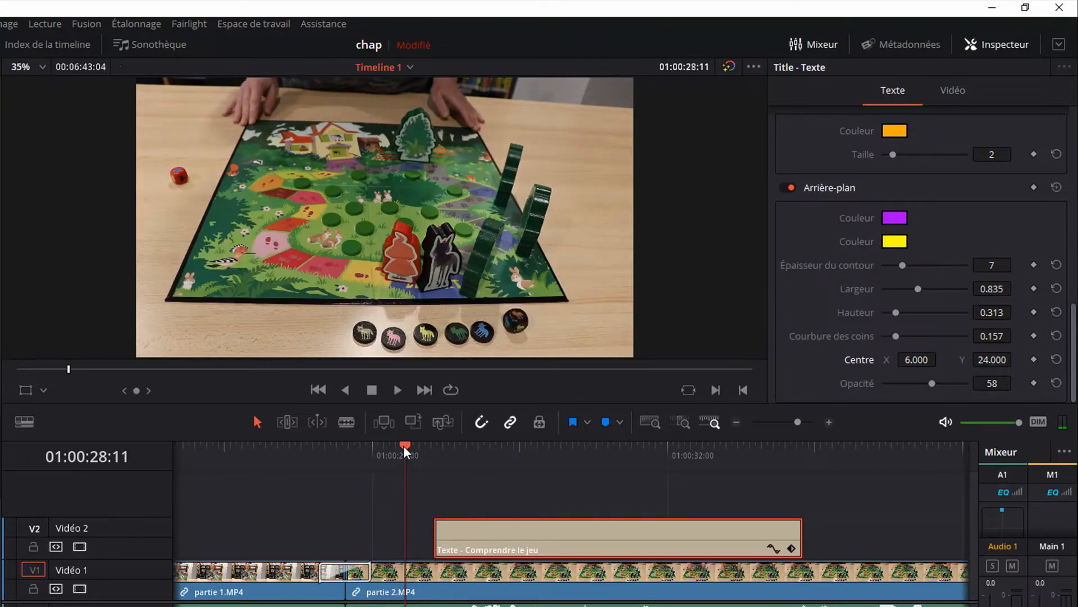
{"action": "left_click", "coordinate": [396, 389]}
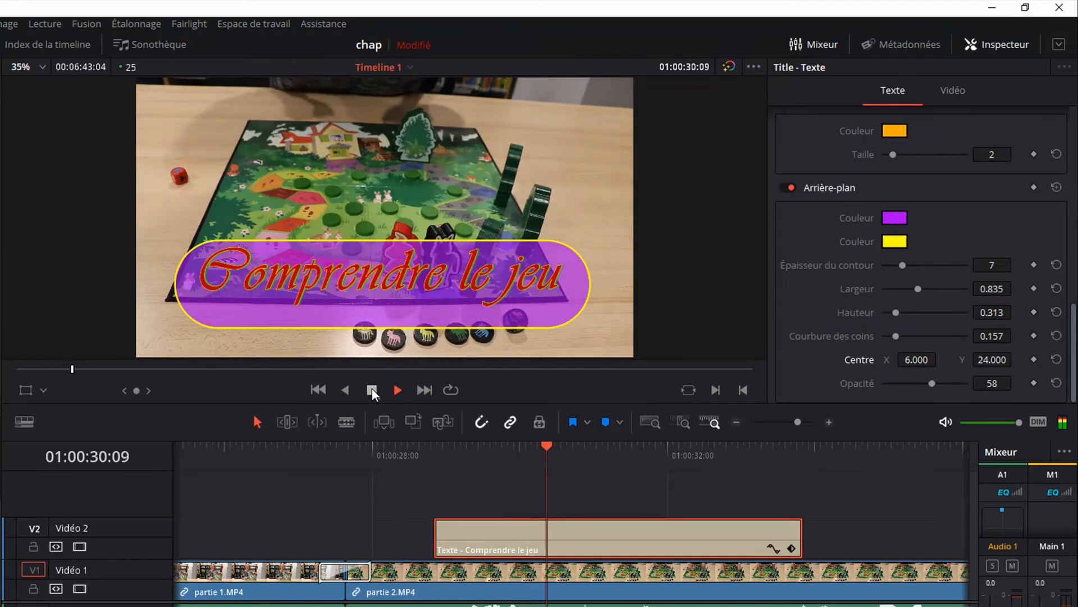
{"action": "left_click", "coordinate": [373, 391]}
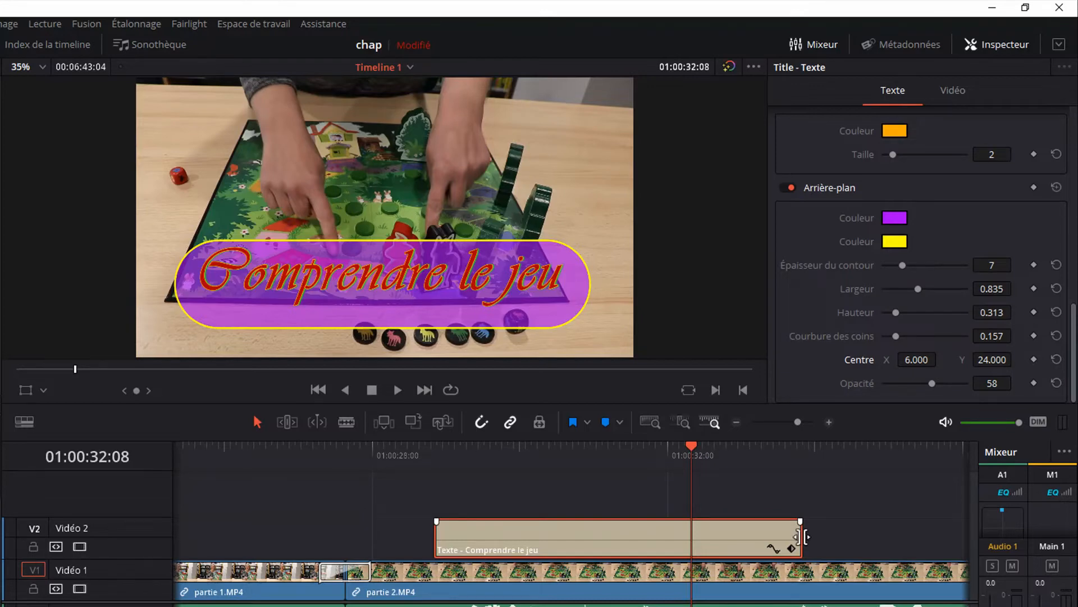
Step: Trim the end of the "Comprendre le jeu" title clip on Video 2 to the playhead at 01:00:32:08
{"action": "left_click_drag", "start_coordinate": [804, 536], "coordinate": [602, 541]}
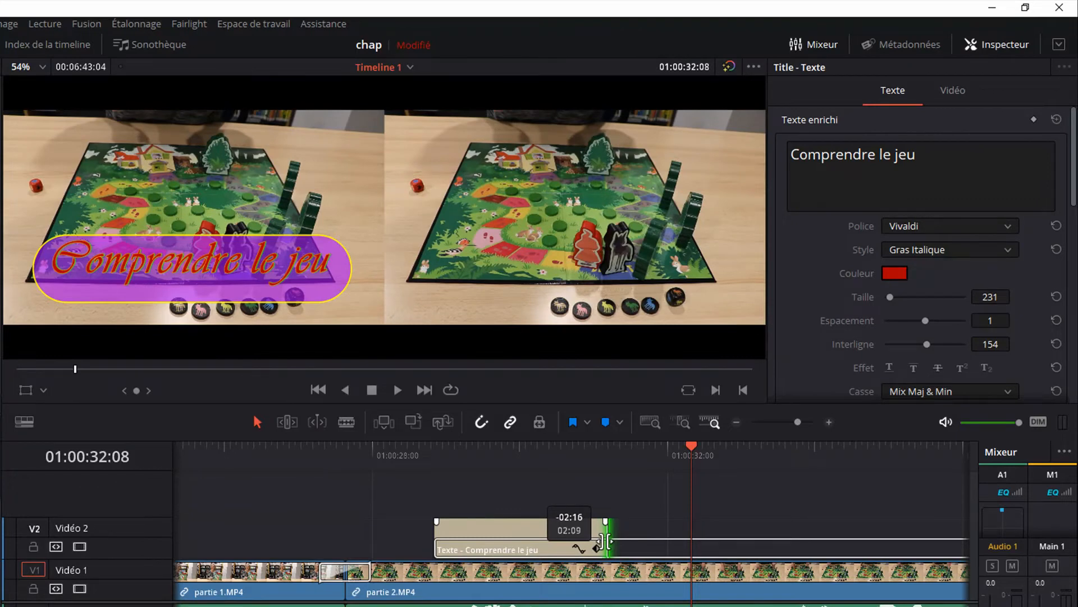
{"action": "left_click_drag", "start_coordinate": [602, 540], "coordinate": [683, 548]}
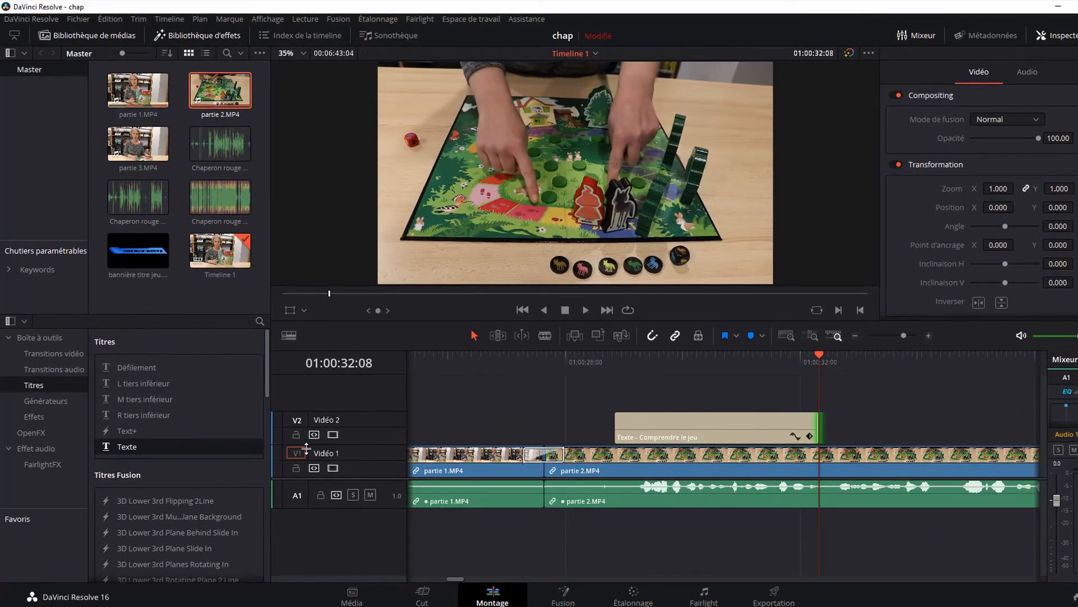
Step: Add a Défilement scrolling title on Video 2 shortly after the "Comprendre le jeu" title and set its text to "Défilement"
{"action": "left_click", "coordinate": [141, 370]}
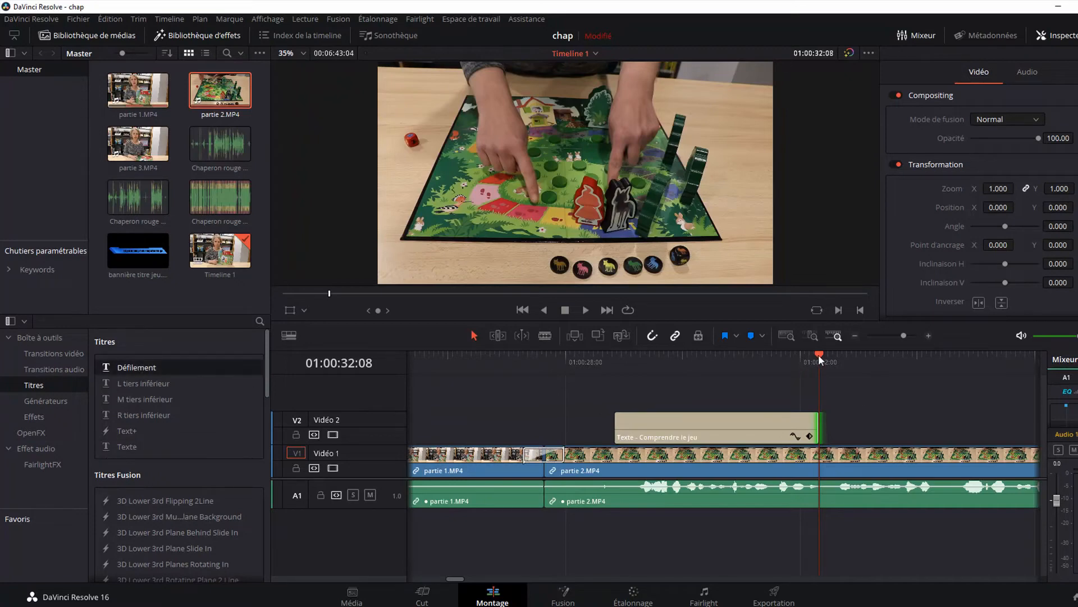
{"action": "left_click_drag", "start_coordinate": [817, 355], "coordinate": [844, 359]}
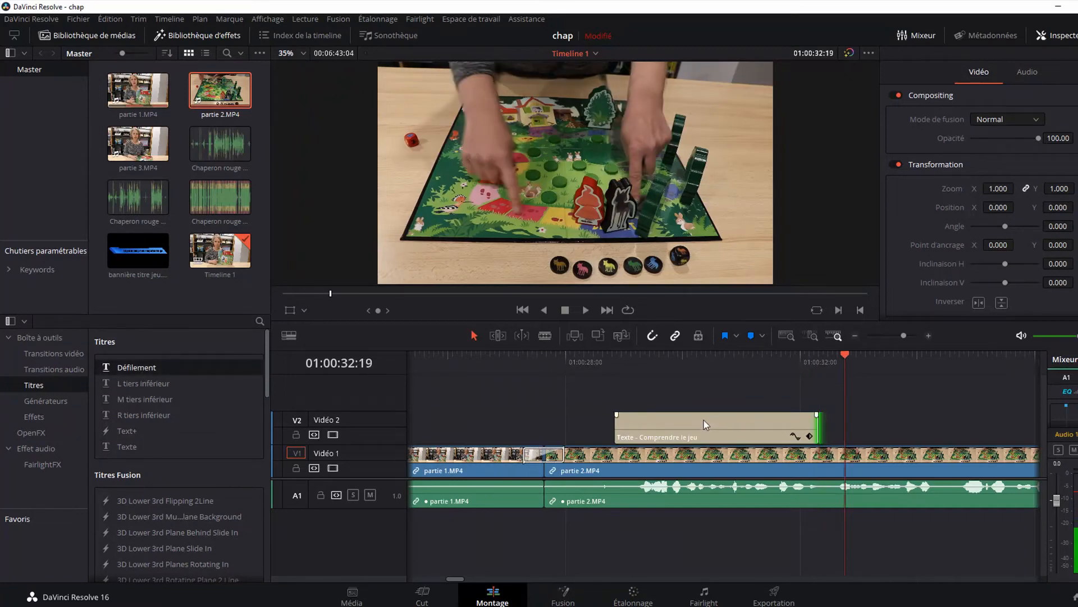
{"action": "left_click_drag", "start_coordinate": [163, 372], "coordinate": [863, 441]}
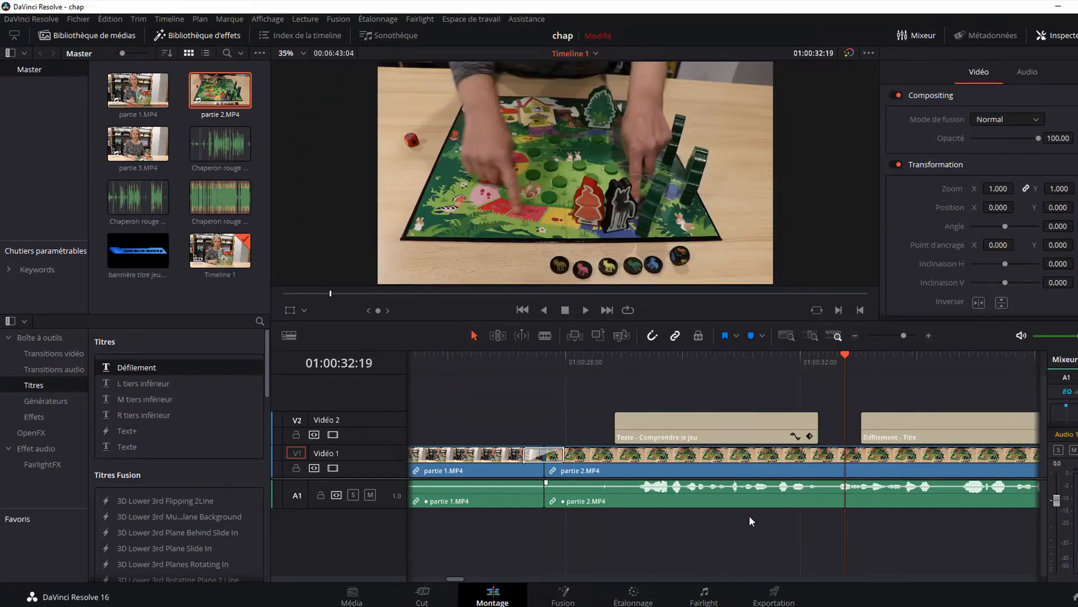
{"action": "left_click_drag", "start_coordinate": [460, 576], "coordinate": [462, 577]}
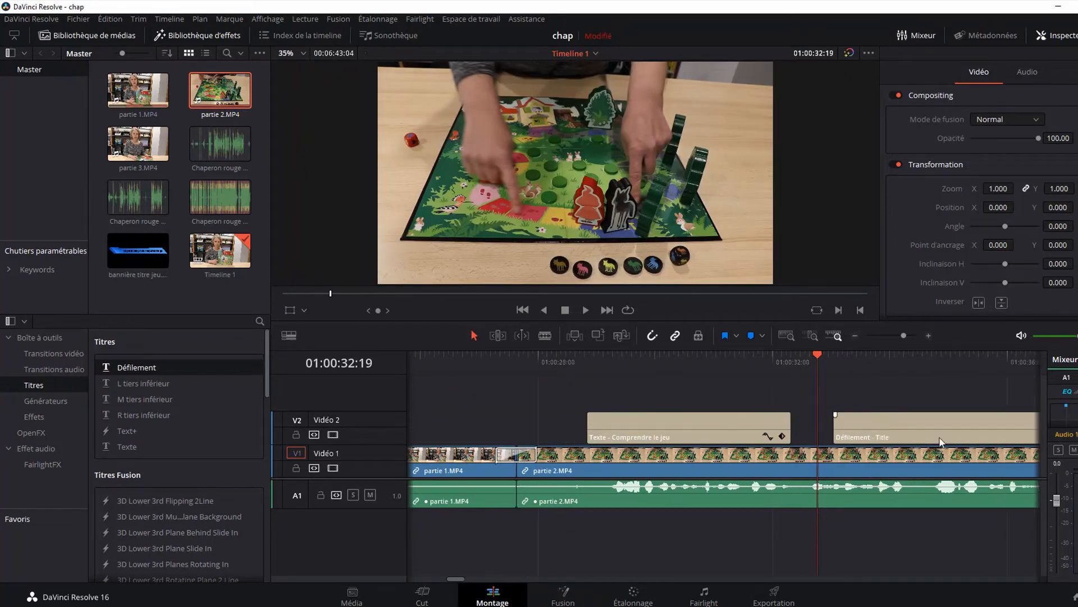
{"action": "left_click", "coordinate": [908, 418]}
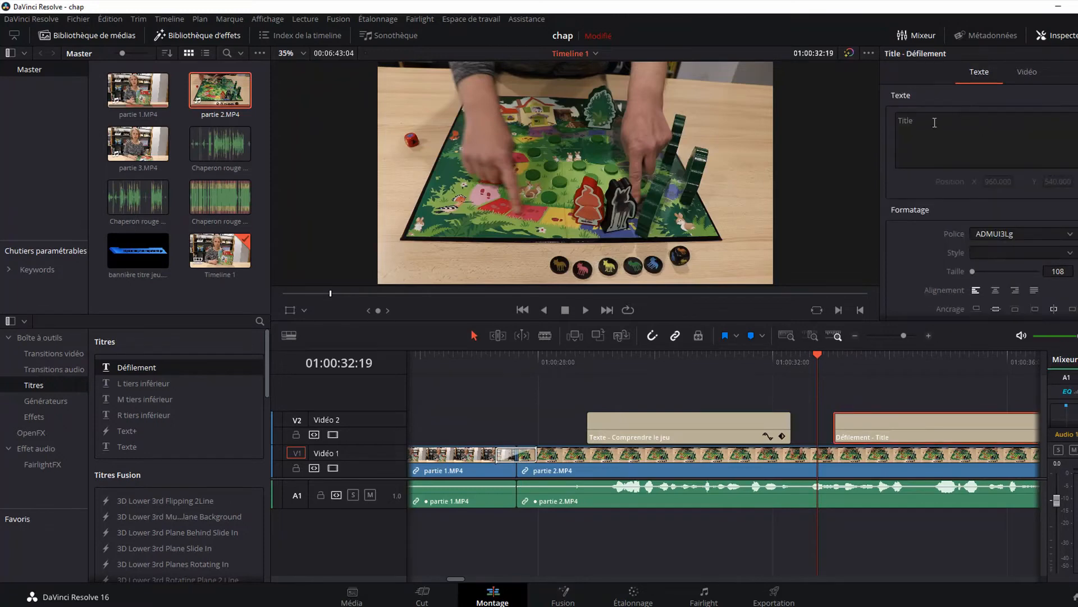
{"action": "left_click_drag", "start_coordinate": [934, 121], "coordinate": [860, 119]}
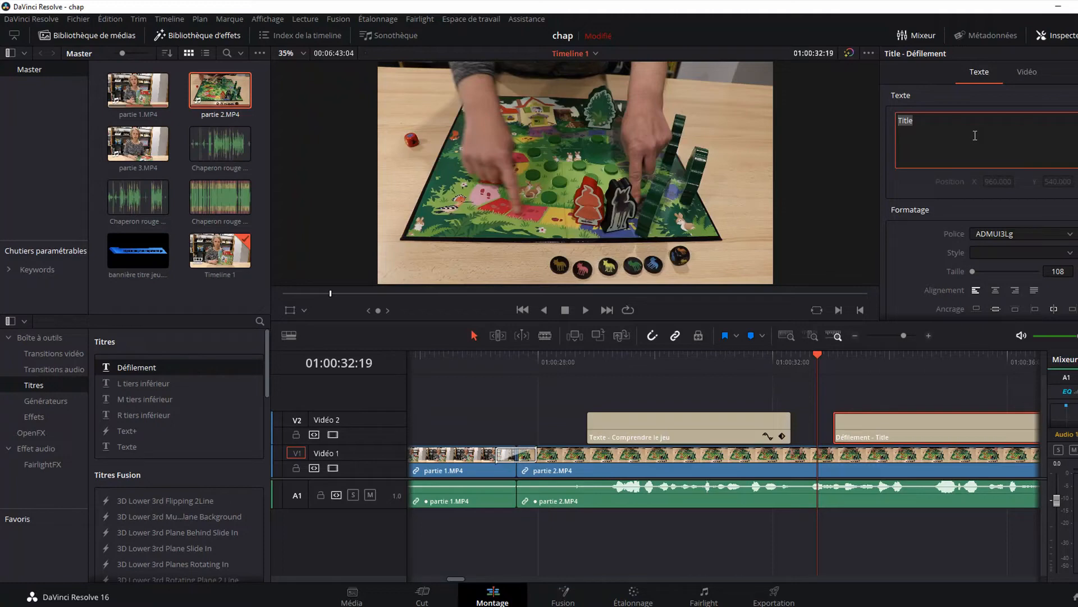
{"action": "type", "text": "Défilement"}
Step: Shorten the scrolling title clip to about 1.5 seconds, playing it back before and after to compare the scroll speed
{"action": "left_click", "coordinate": [588, 309]}
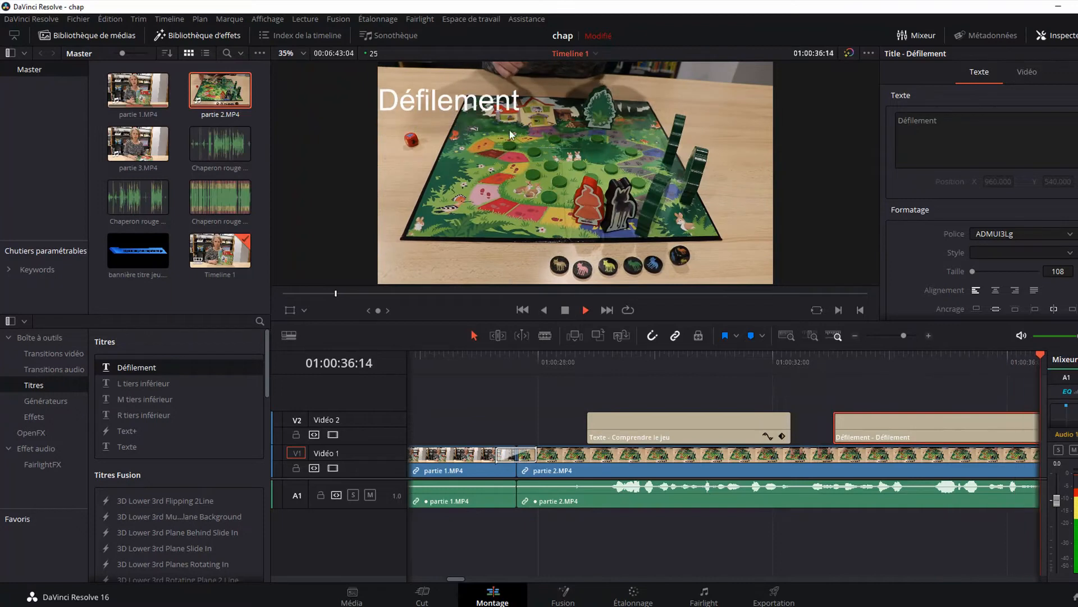
{"action": "left_click", "coordinate": [584, 308]}
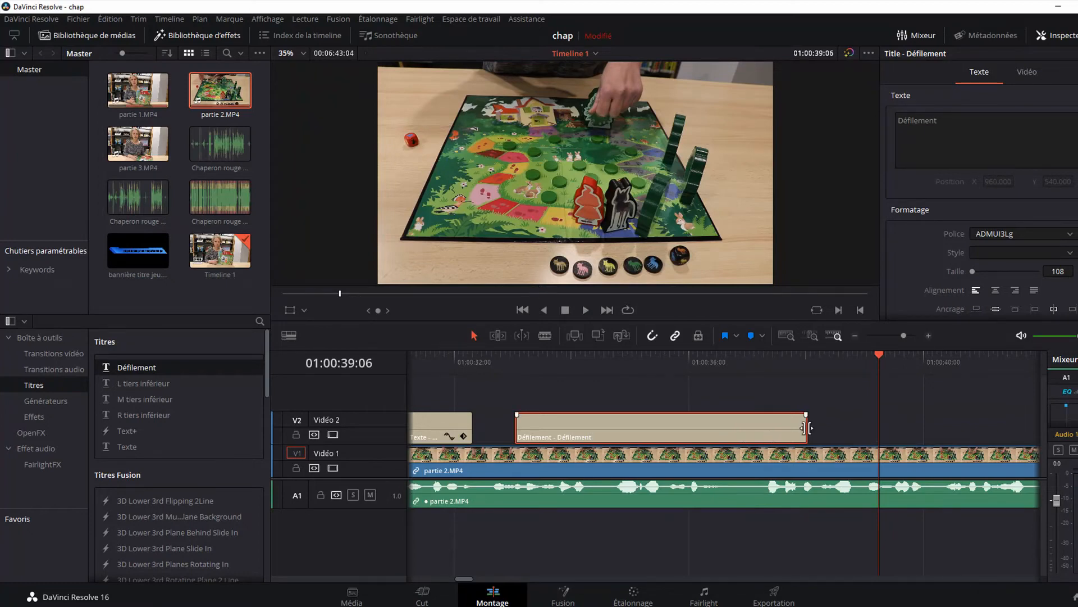
{"action": "left_click_drag", "start_coordinate": [807, 428], "coordinate": [599, 429]}
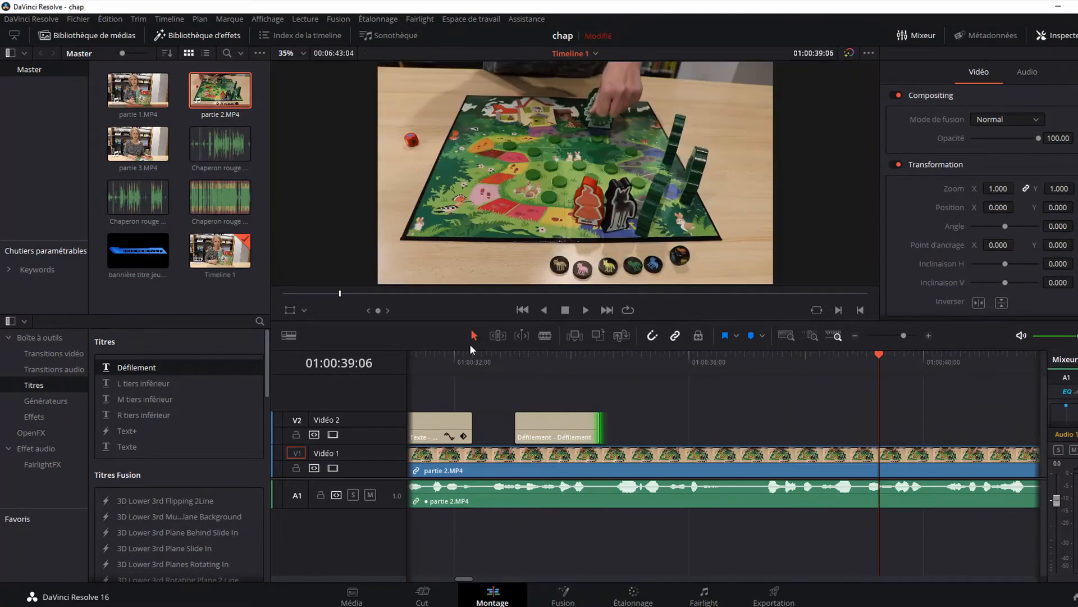
{"action": "left_click", "coordinate": [497, 360]}
{"action": "left_click", "coordinate": [584, 309]}
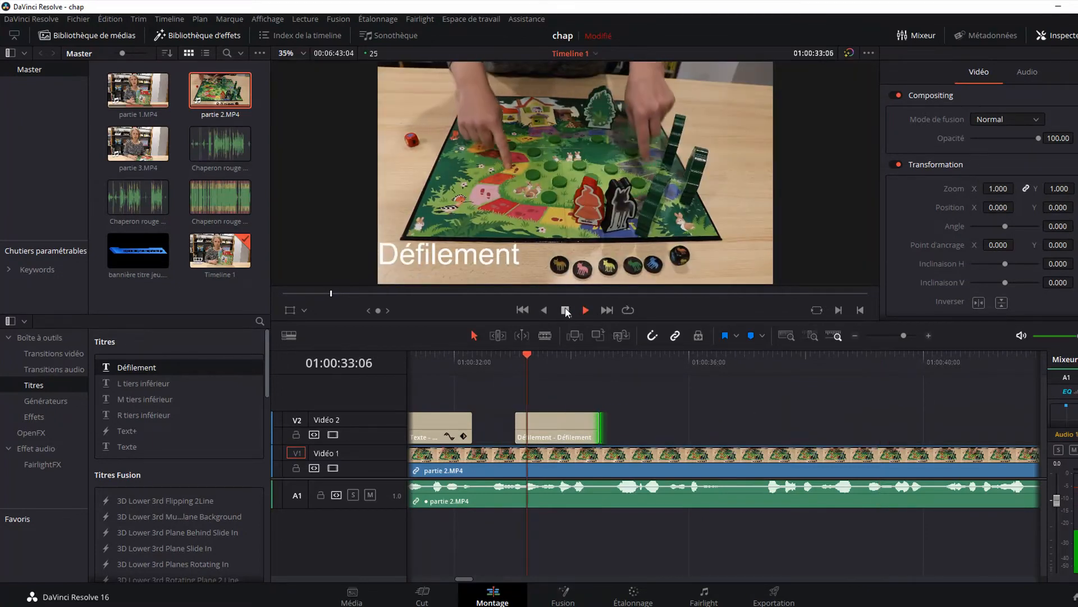
{"action": "left_click", "coordinate": [566, 310]}
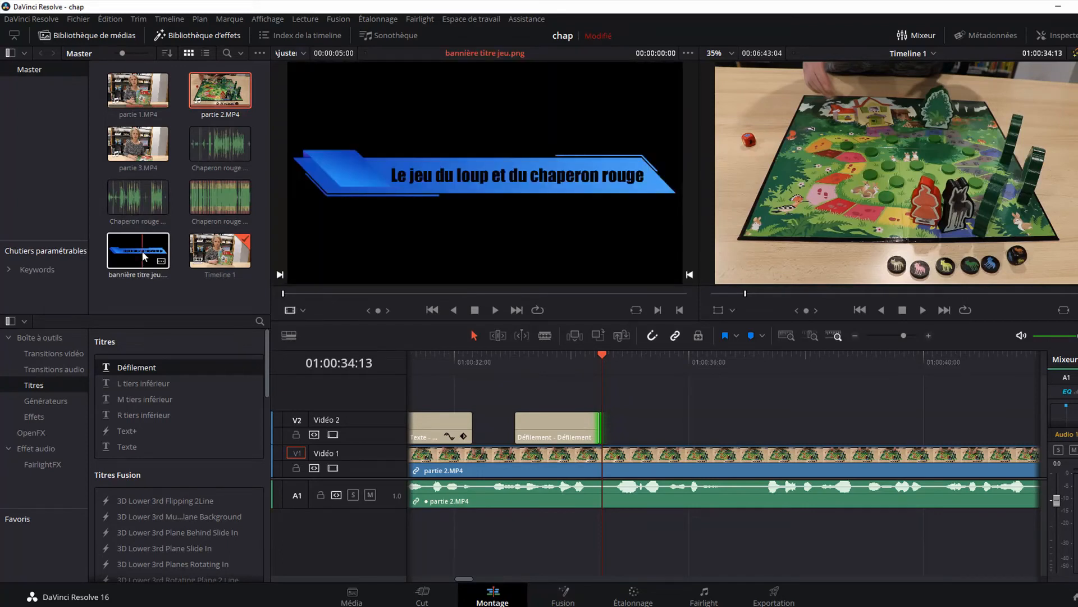
Step: Place the "bannière titre jeu.png" image on Video 2 after the scrolling title and shorten it to end at about 01:00:39
{"action": "left_click_drag", "start_coordinate": [144, 257], "coordinate": [672, 421]}
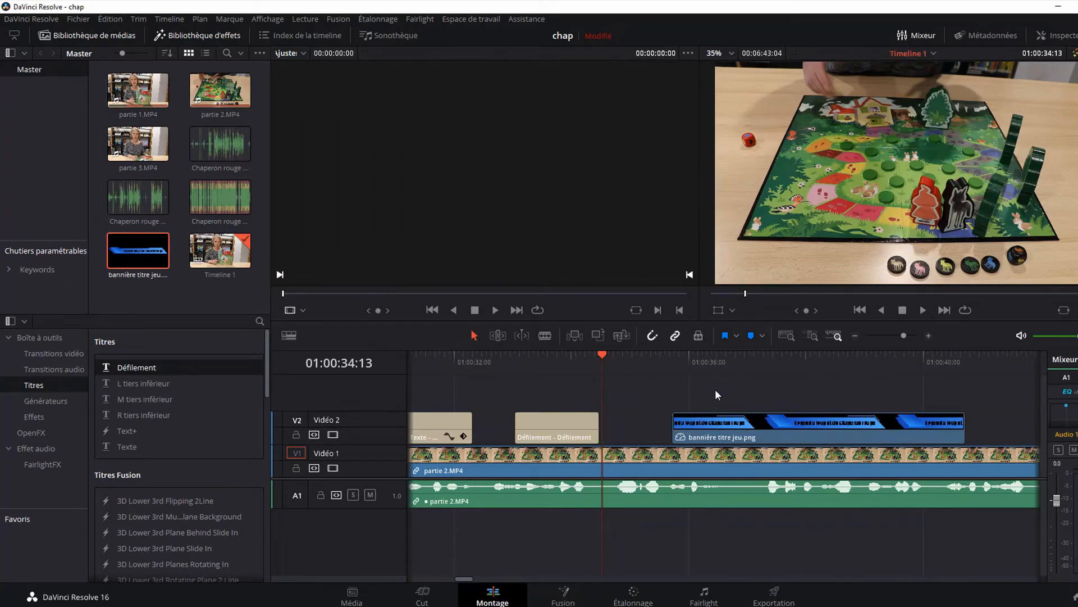
{"action": "left_click", "coordinate": [665, 353]}
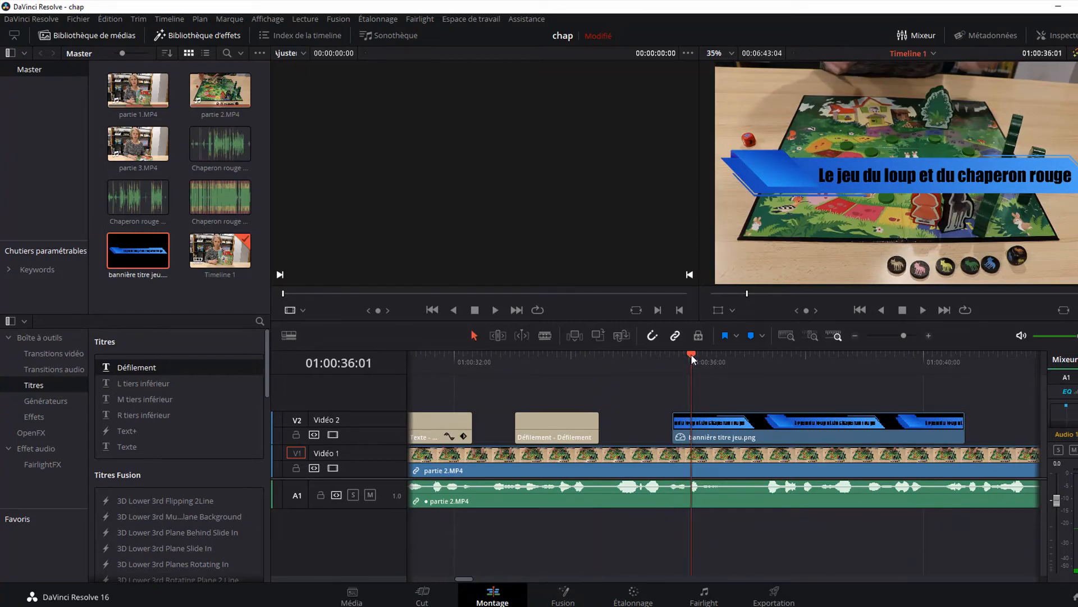
{"action": "left_click", "coordinate": [758, 424]}
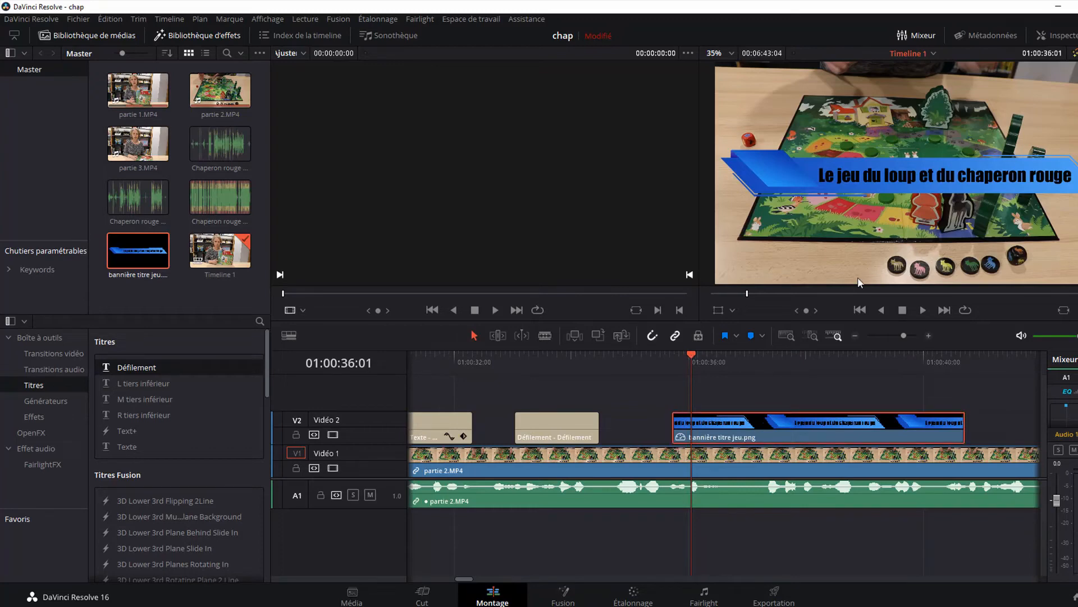
{"action": "left_click", "coordinate": [1063, 35]}
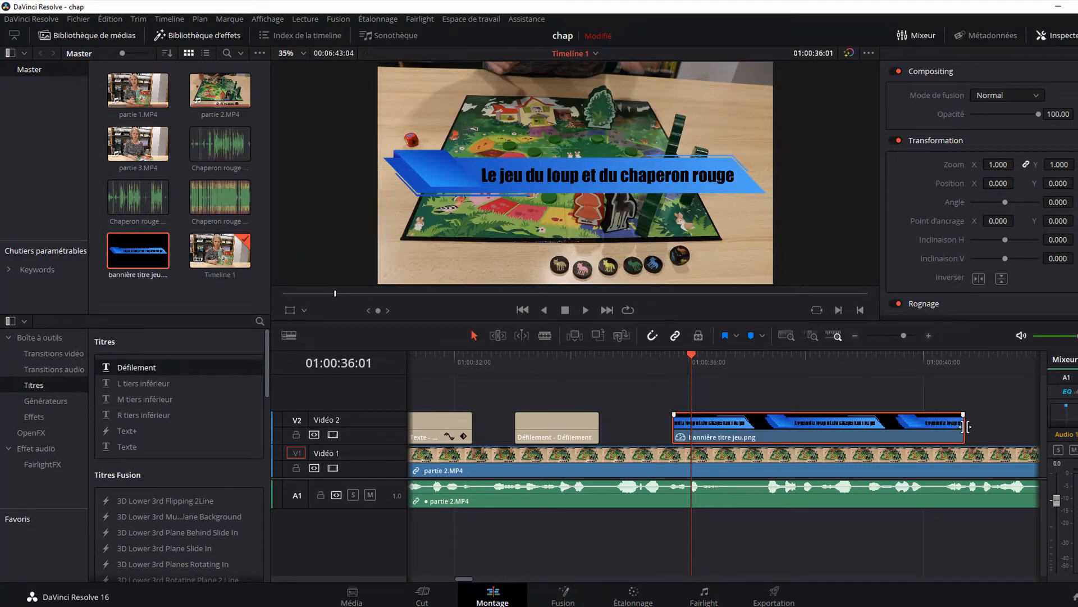
{"action": "left_click_drag", "start_coordinate": [963, 435], "coordinate": [893, 440]}
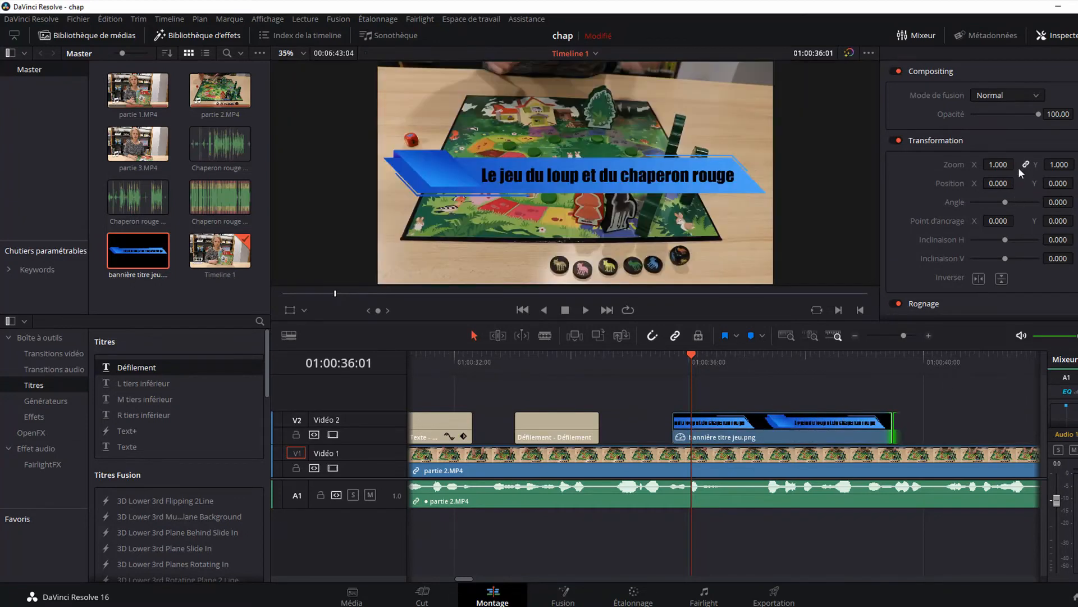
Step: Set the banner image's zoom to 0.660, its position to X -28, Y -184 and its angle to 9.390
{"action": "mouse_move", "coordinate": [998, 165]}
{"action": "left_mouse_down"}
{"action": "mouse_move", "coordinate": [977, 165]}
{"action": "mouse_move", "coordinate": [998, 166]}
{"action": "left_mouse_up"}
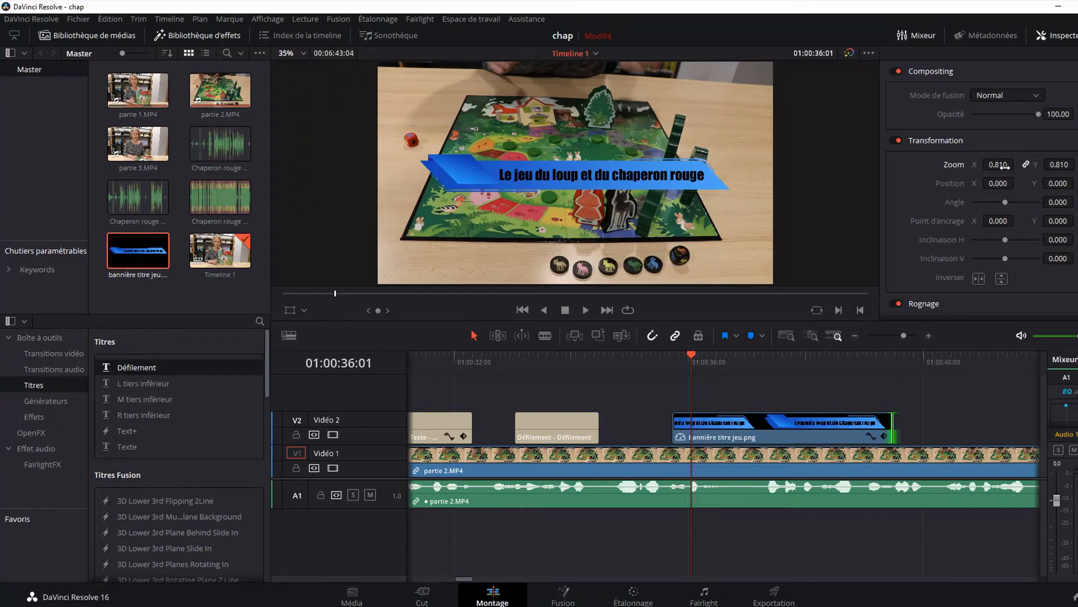
{"action": "left_click_drag", "start_coordinate": [1005, 167], "coordinate": [1036, 183]}
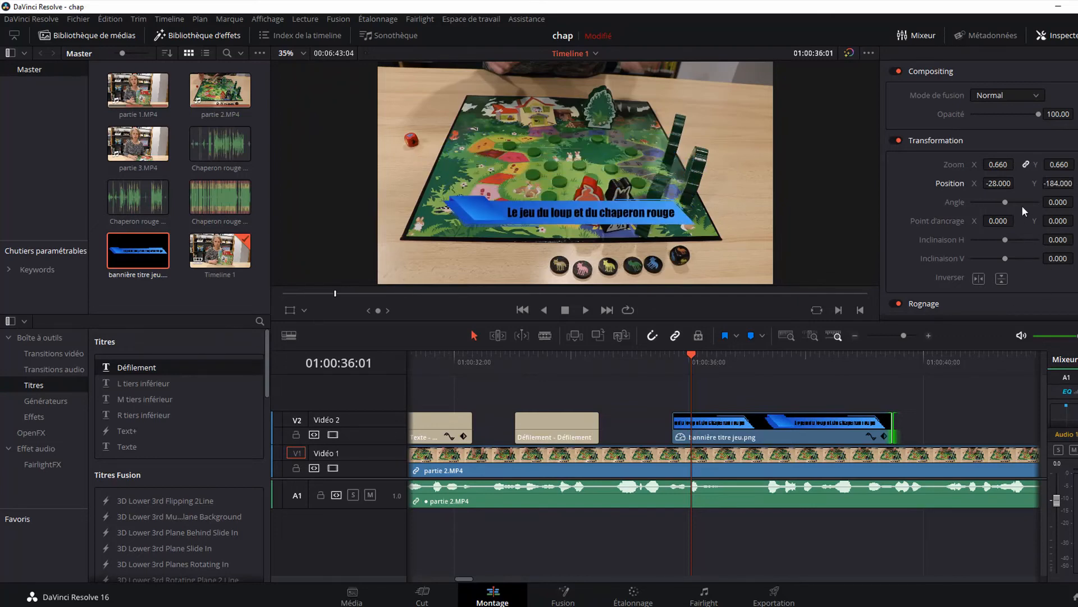
{"action": "left_click_drag", "start_coordinate": [1004, 201], "coordinate": [1005, 203]}
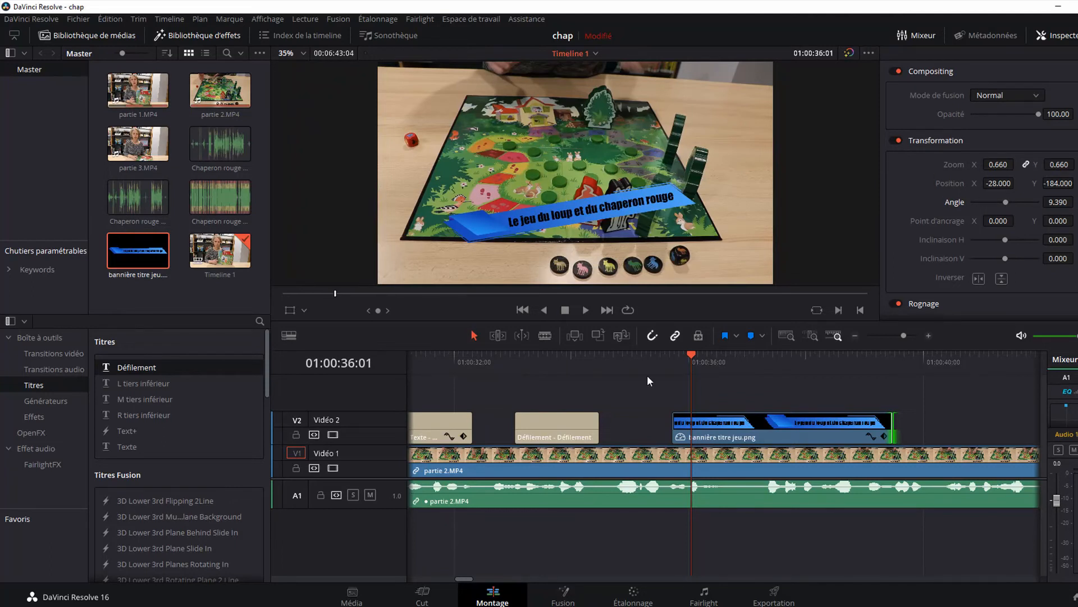
Step: Open the export page for the timeline
{"action": "left_click", "coordinate": [774, 600]}
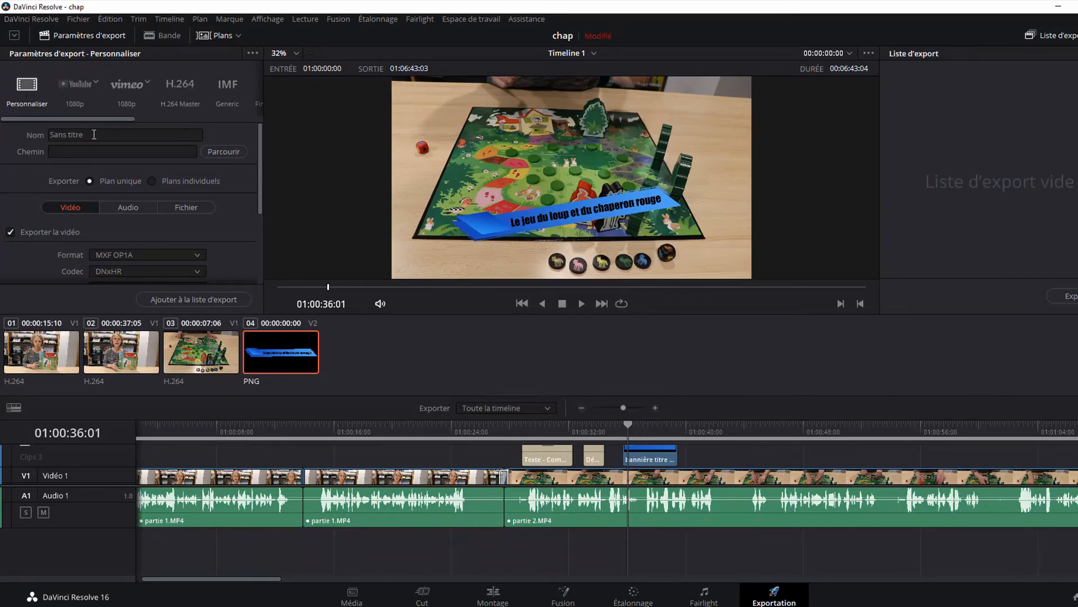
{"action": "left_click_drag", "start_coordinate": [90, 135], "coordinate": [35, 133]}
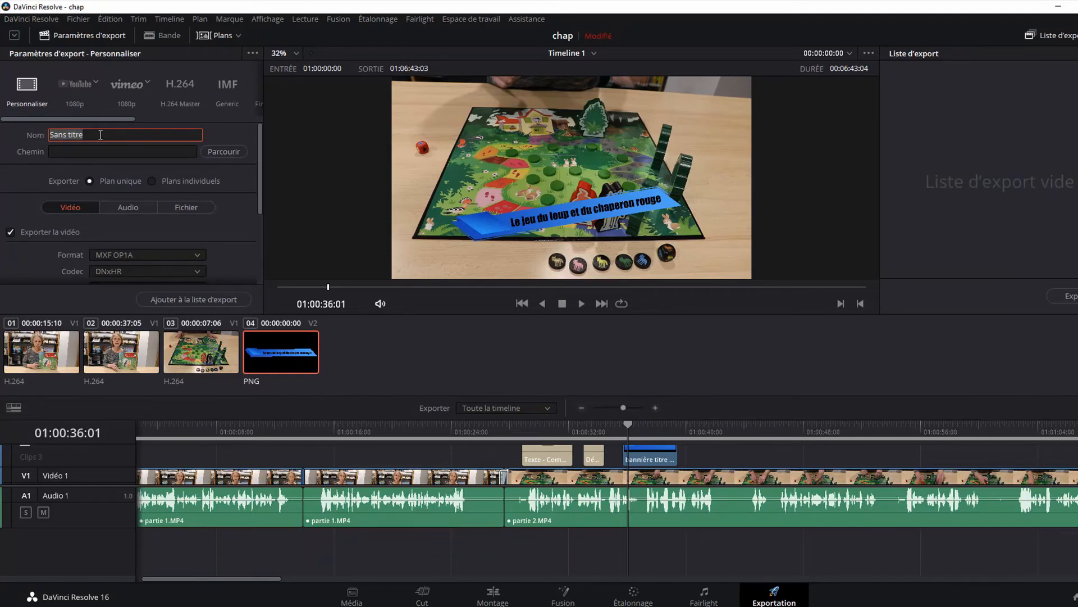
{"action": "left_click", "coordinate": [224, 152]}
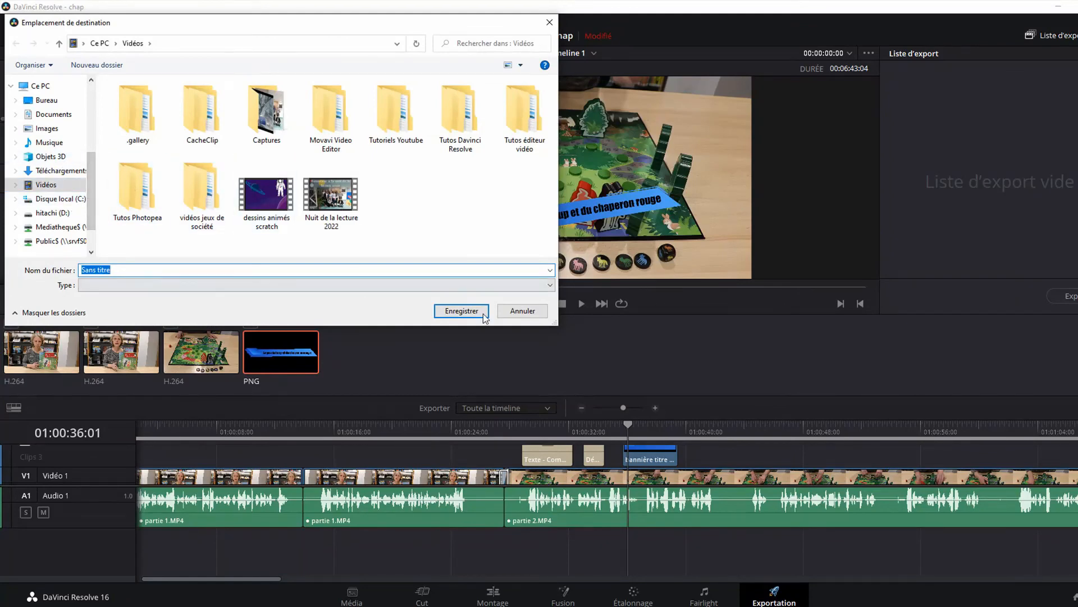
{"action": "left_click", "coordinate": [522, 311]}
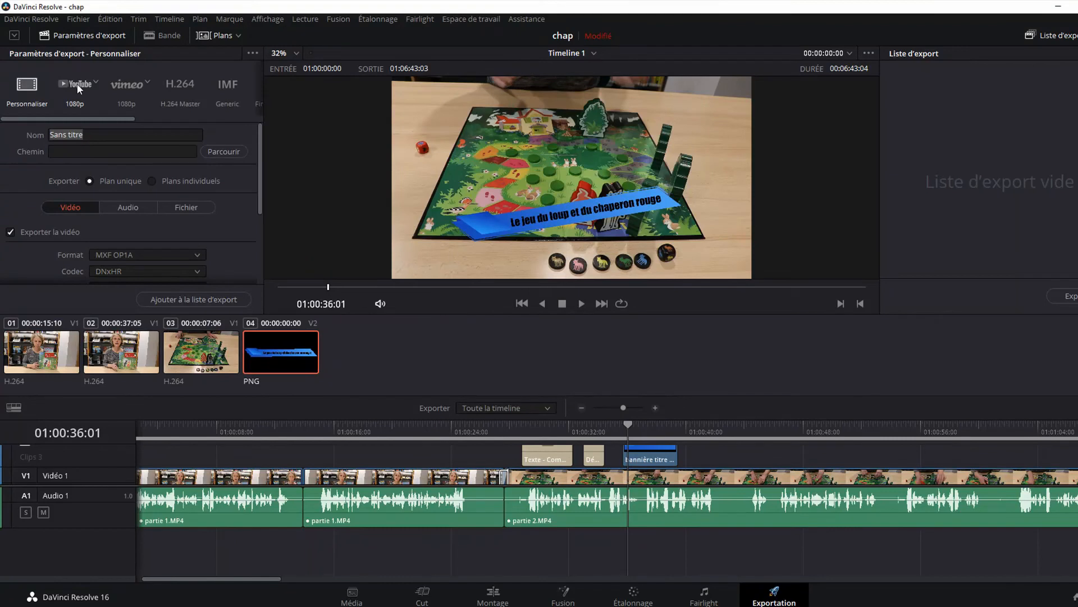
Step: Choose the YouTube 1080p export preset, name the export "tuto" and set the Vidéos folder as its destination
{"action": "left_click", "coordinate": [77, 84]}
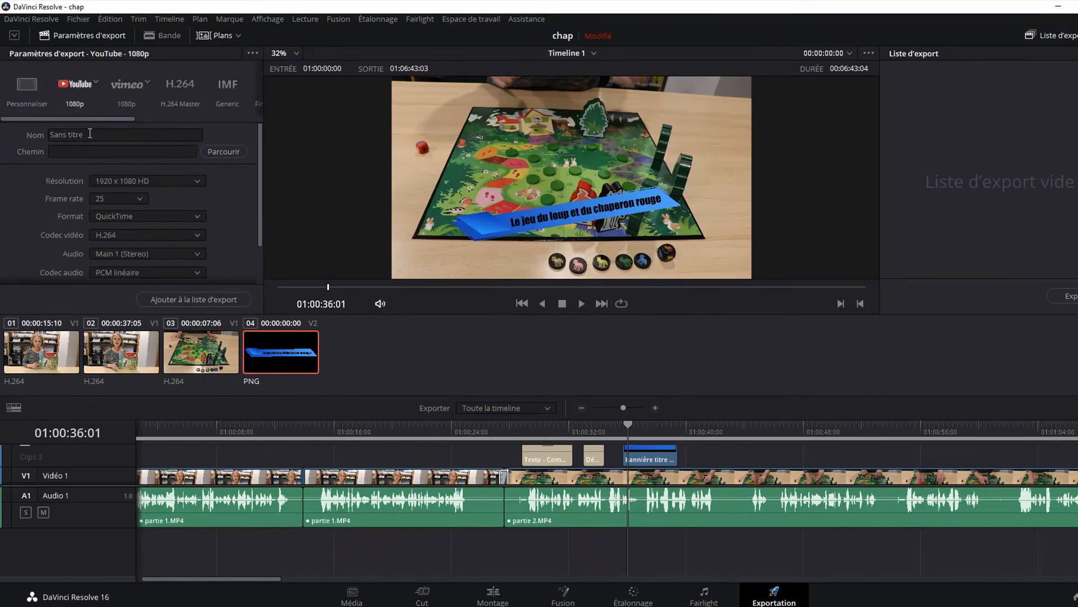
{"action": "left_click_drag", "start_coordinate": [92, 134], "coordinate": [49, 135]}
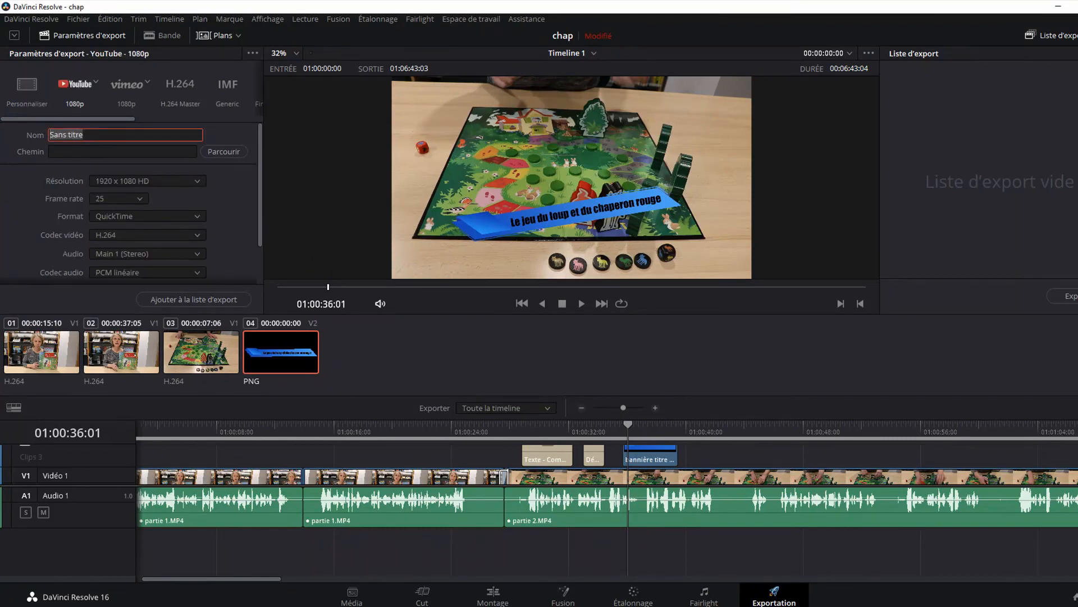
{"action": "type", "text": "tuto"}
{"action": "left_click", "coordinate": [217, 147]}
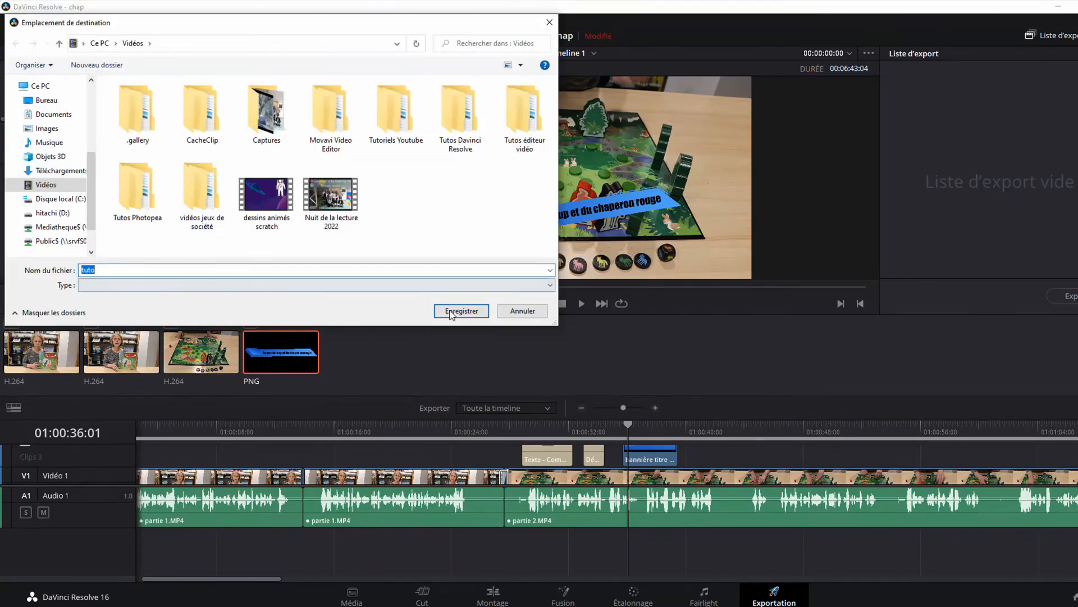
{"action": "left_click", "coordinate": [451, 312]}
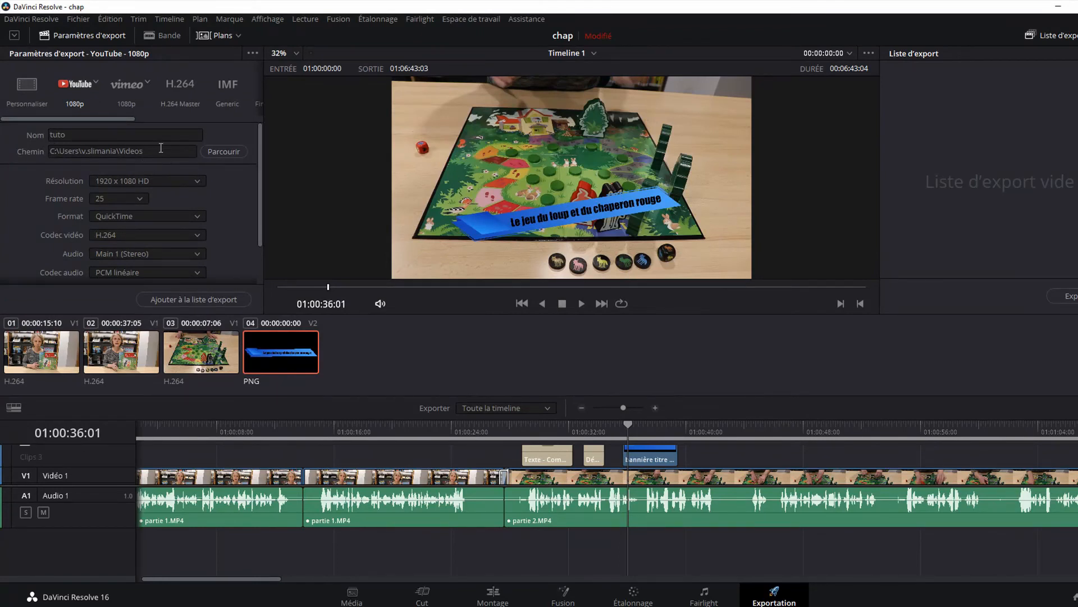
Step: Keep the export resolution at 1920 x 1080 HD and set the format to MP4
{"action": "left_click", "coordinate": [197, 176]}
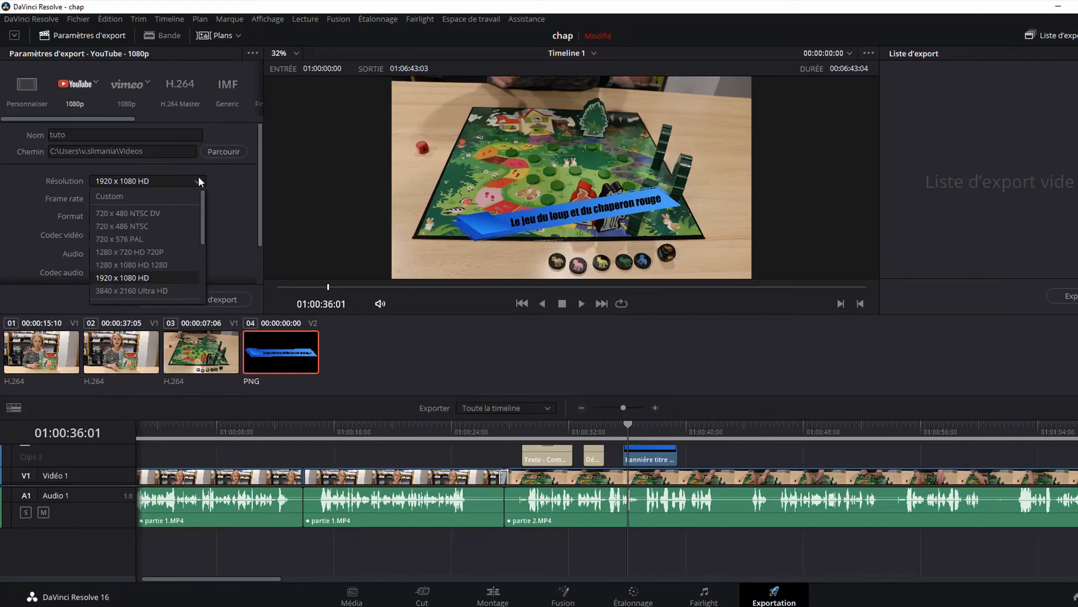
{"action": "left_click", "coordinate": [188, 182]}
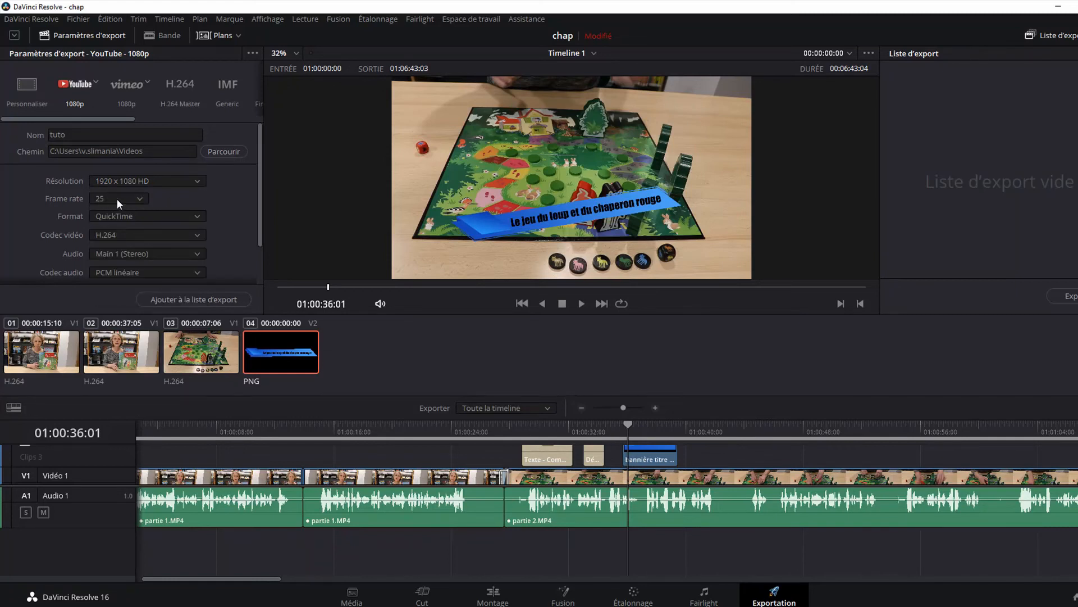
{"action": "left_click", "coordinate": [123, 214]}
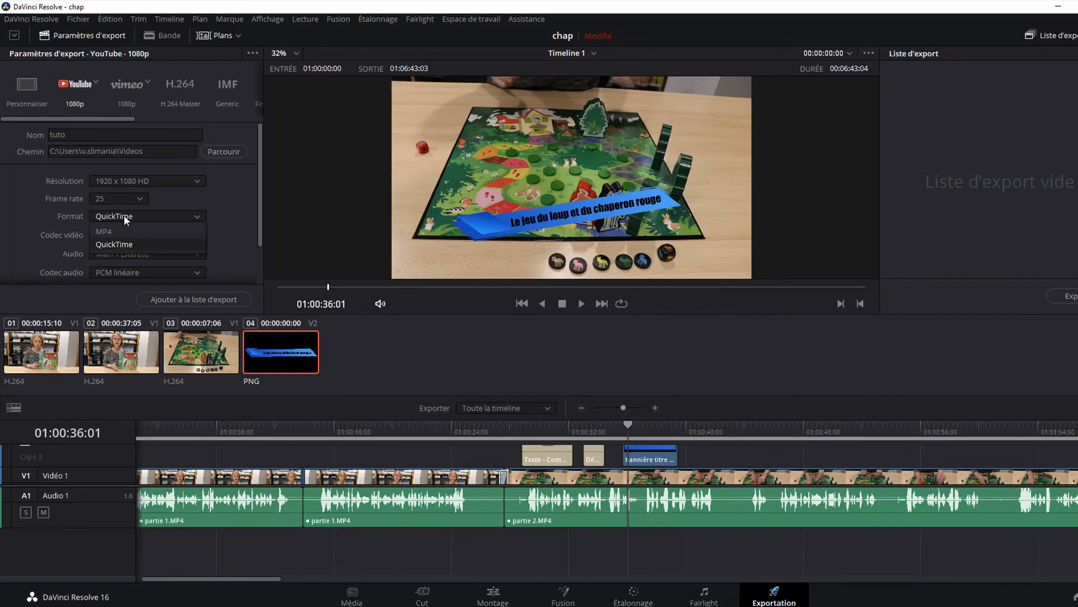
{"action": "left_click", "coordinate": [119, 231]}
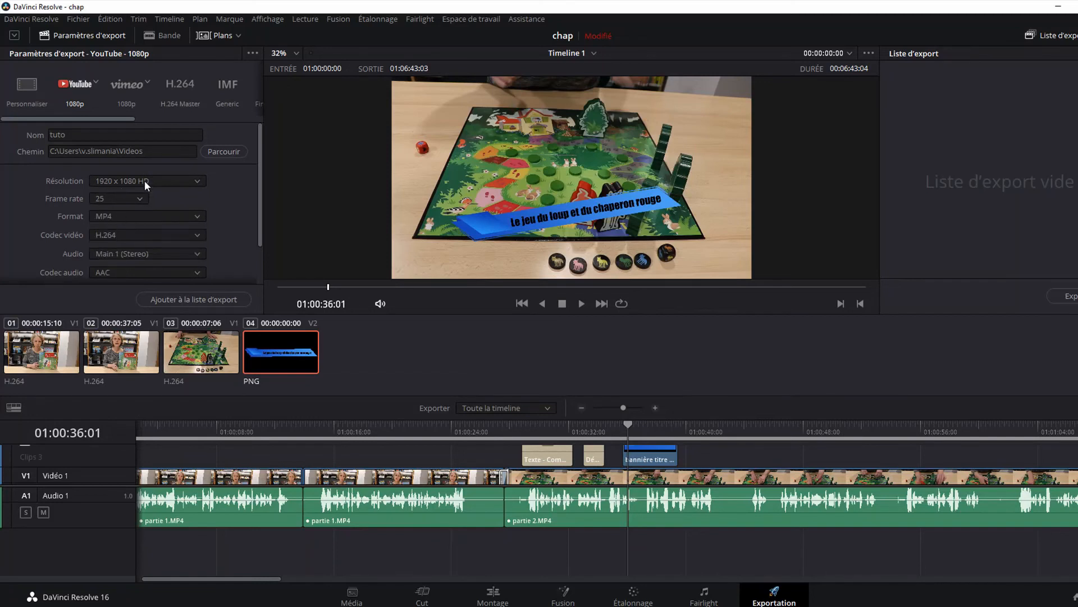
Step: Check the available export resolutions and add the configured export to the export list
{"action": "left_click", "coordinate": [193, 183]}
{"action": "left_click", "coordinate": [166, 185]}
{"action": "left_click", "coordinate": [195, 180]}
{"action": "left_click", "coordinate": [195, 180]}
{"action": "left_click_drag", "start_coordinate": [260, 179], "coordinate": [260, 225]}
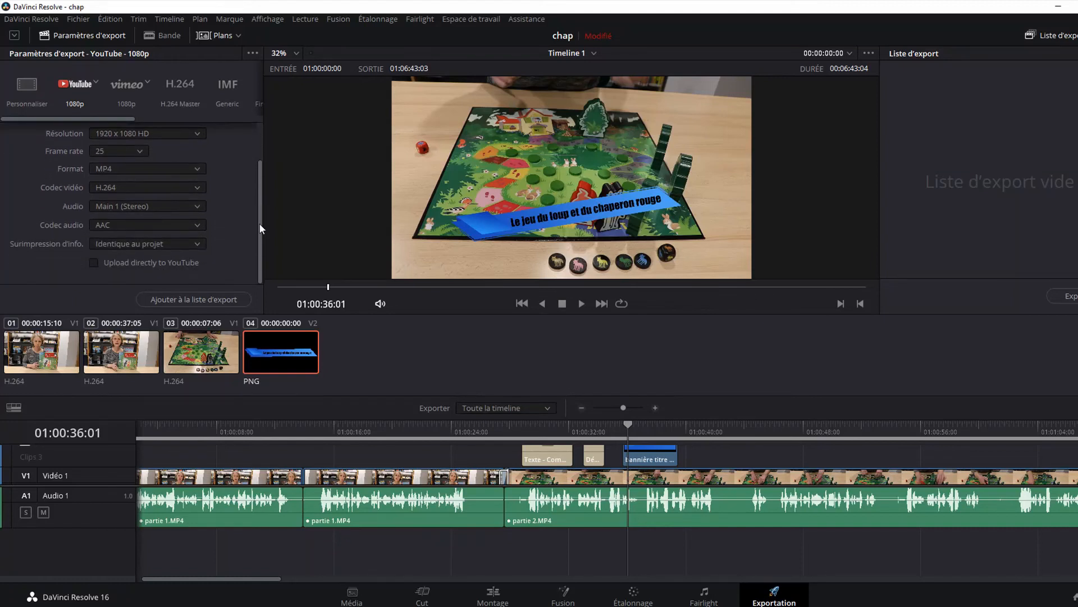
{"action": "left_click", "coordinate": [207, 299]}
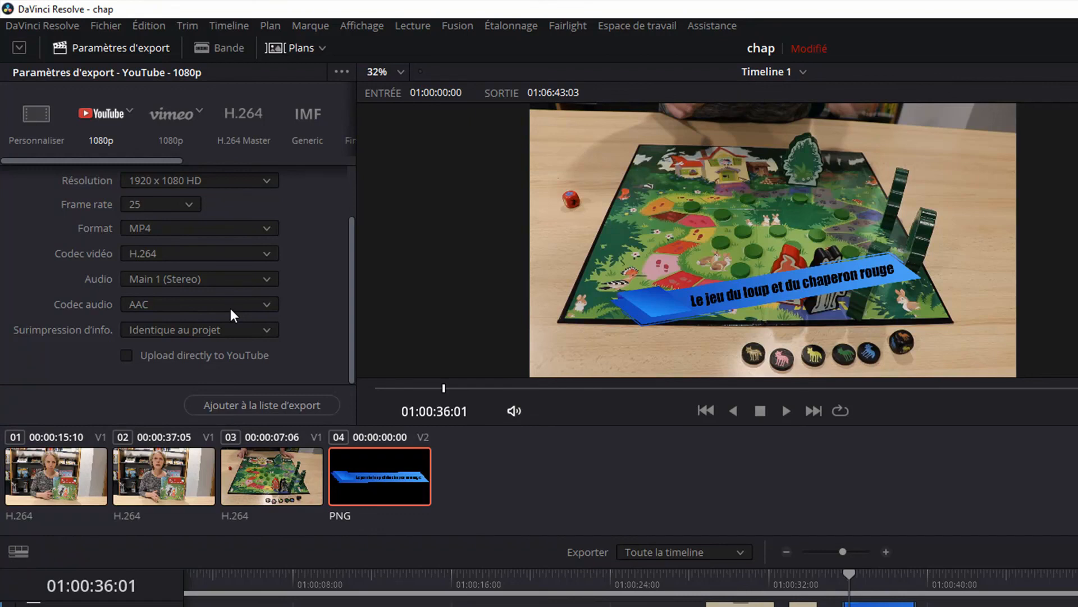
Step: Check the YouTube and Vimeo connection options under Internet Accounts in the system preferences, then close the preferences
{"action": "left_click", "coordinate": [62, 26]}
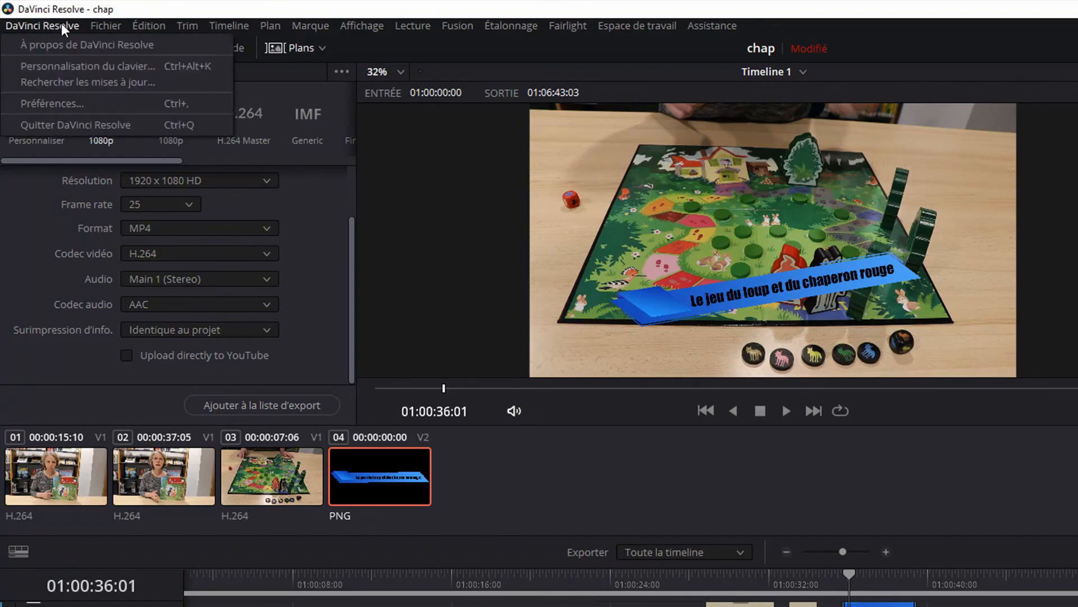
{"action": "left_click", "coordinate": [103, 104]}
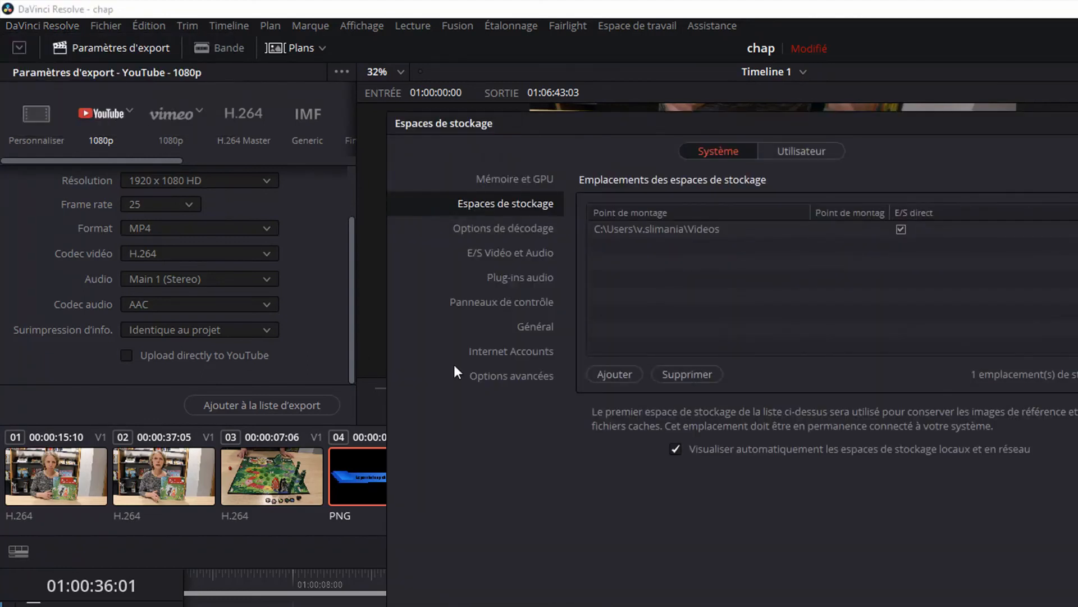
{"action": "left_click", "coordinate": [543, 352]}
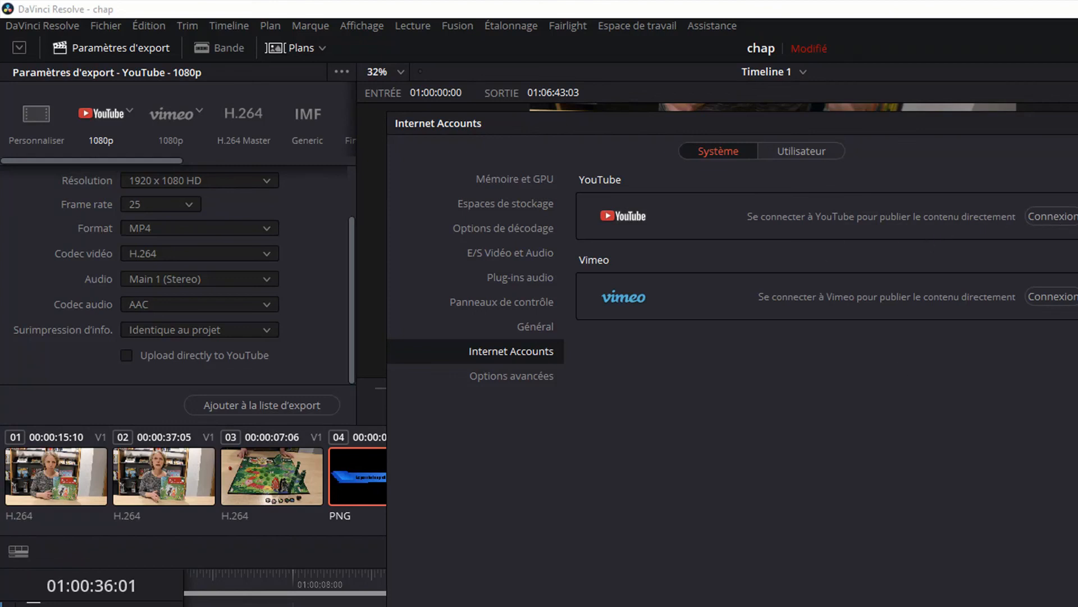
{"action": "key", "text": "Escape"}
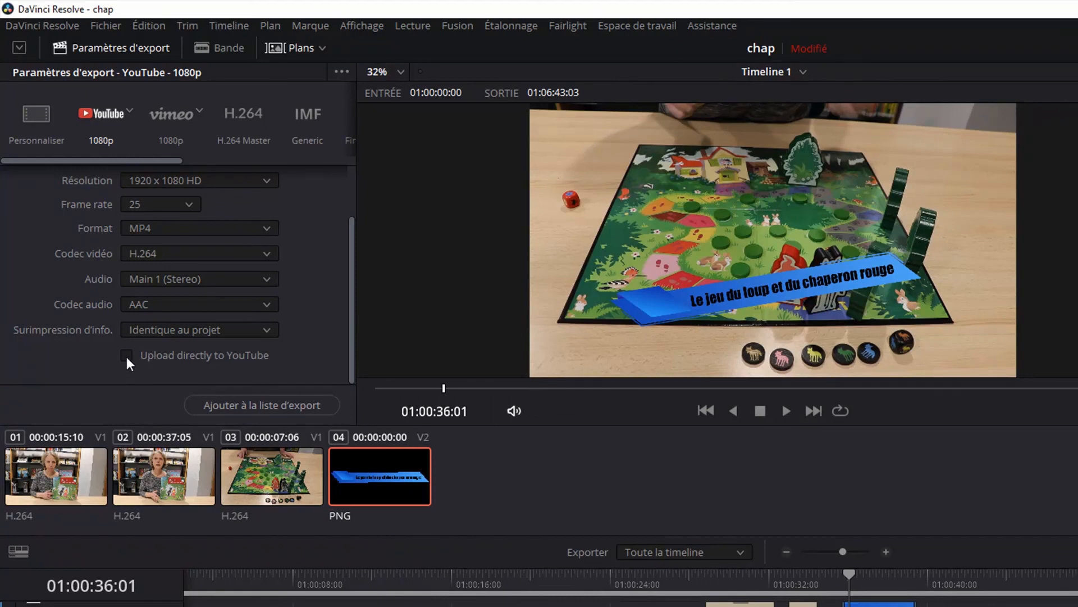
Step: Enable direct upload to YouTube for the export and open its video description for editing
{"action": "left_click", "coordinate": [126, 356]}
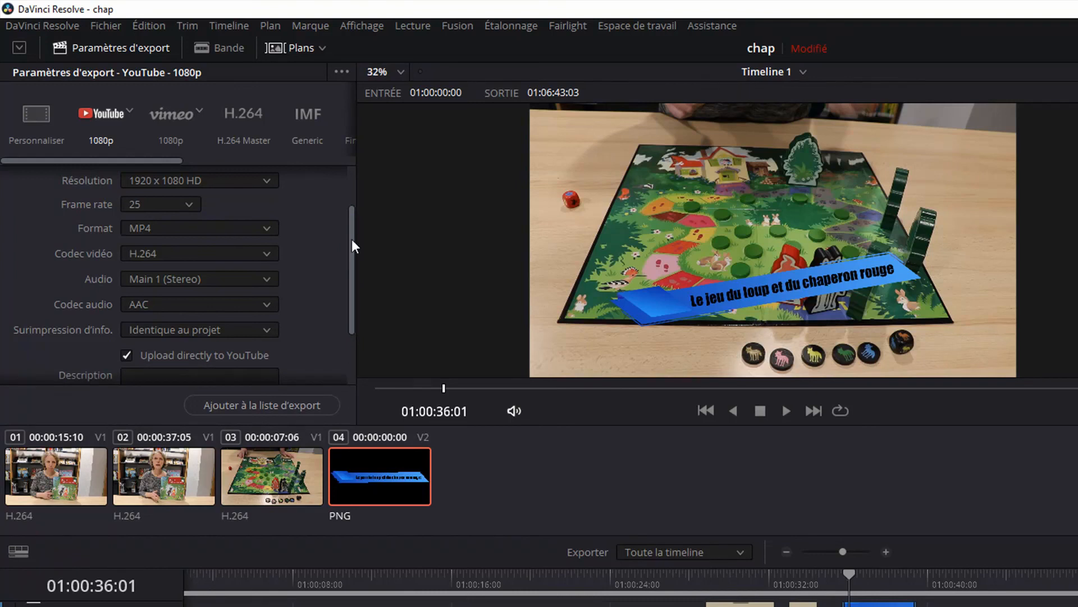
{"action": "left_click_drag", "start_coordinate": [352, 238], "coordinate": [340, 301]}
{"action": "left_click", "coordinate": [180, 302]}
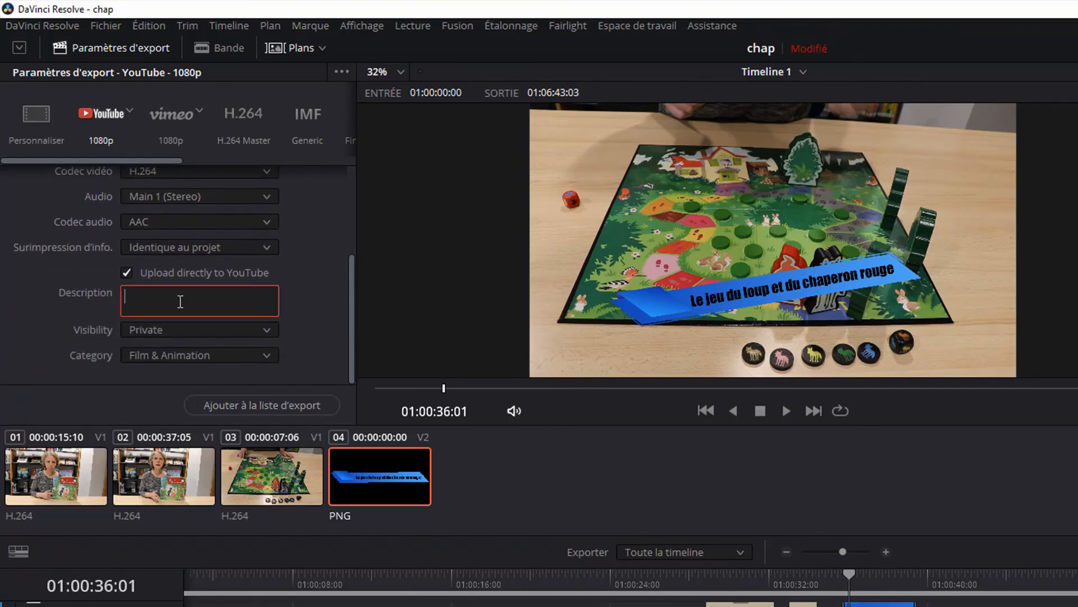
Step: Check the visibility and category choices for the YouTube upload, keeping Private and Film & Animation
{"action": "left_click", "coordinate": [263, 330]}
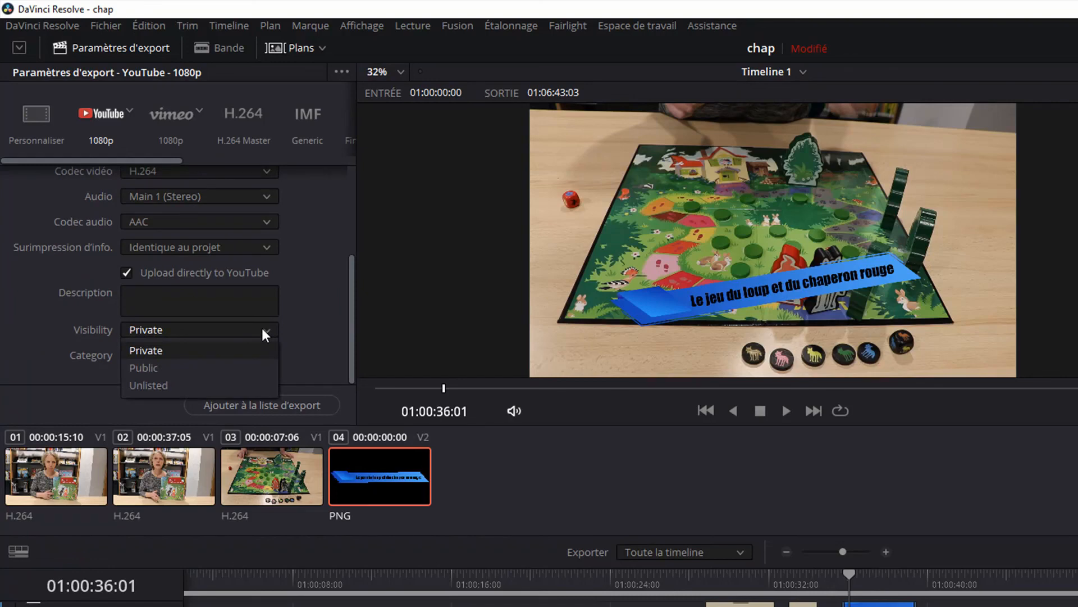
{"action": "left_click", "coordinate": [262, 330]}
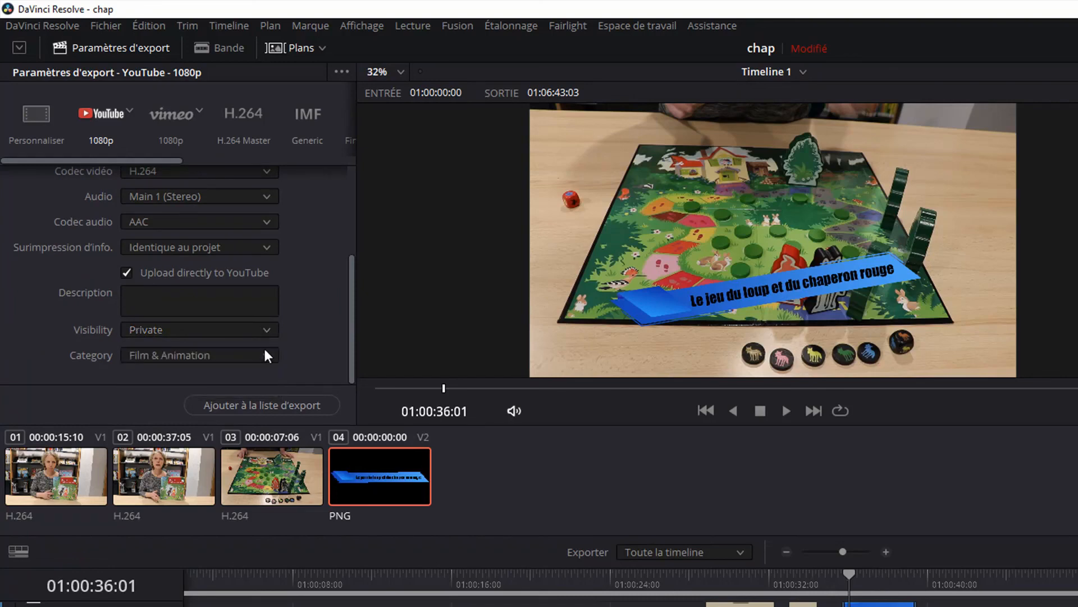
{"action": "left_click", "coordinate": [264, 347]}
{"action": "left_click", "coordinate": [265, 349]}
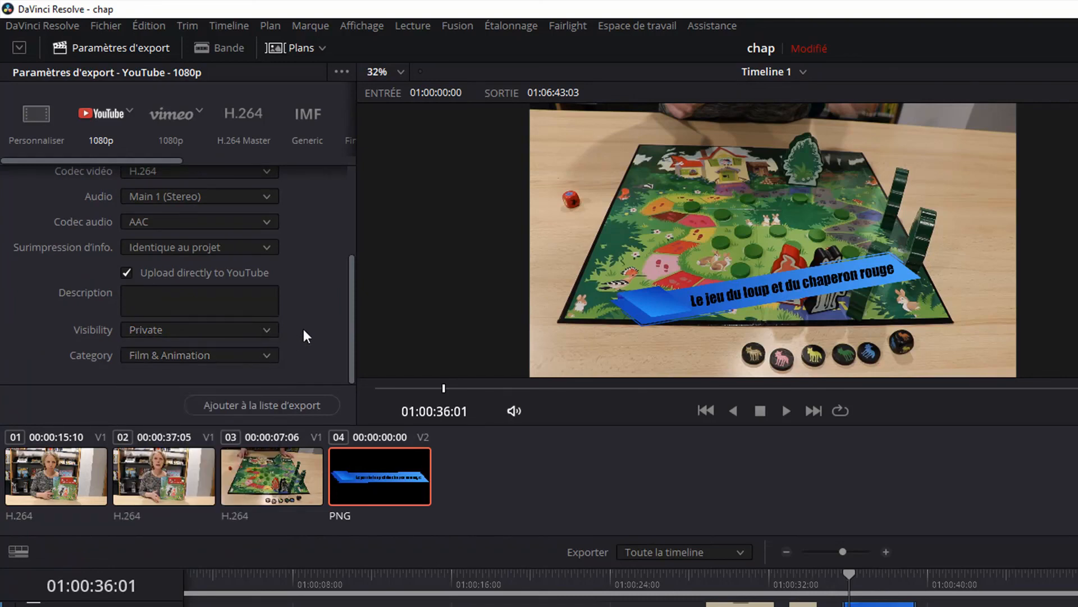